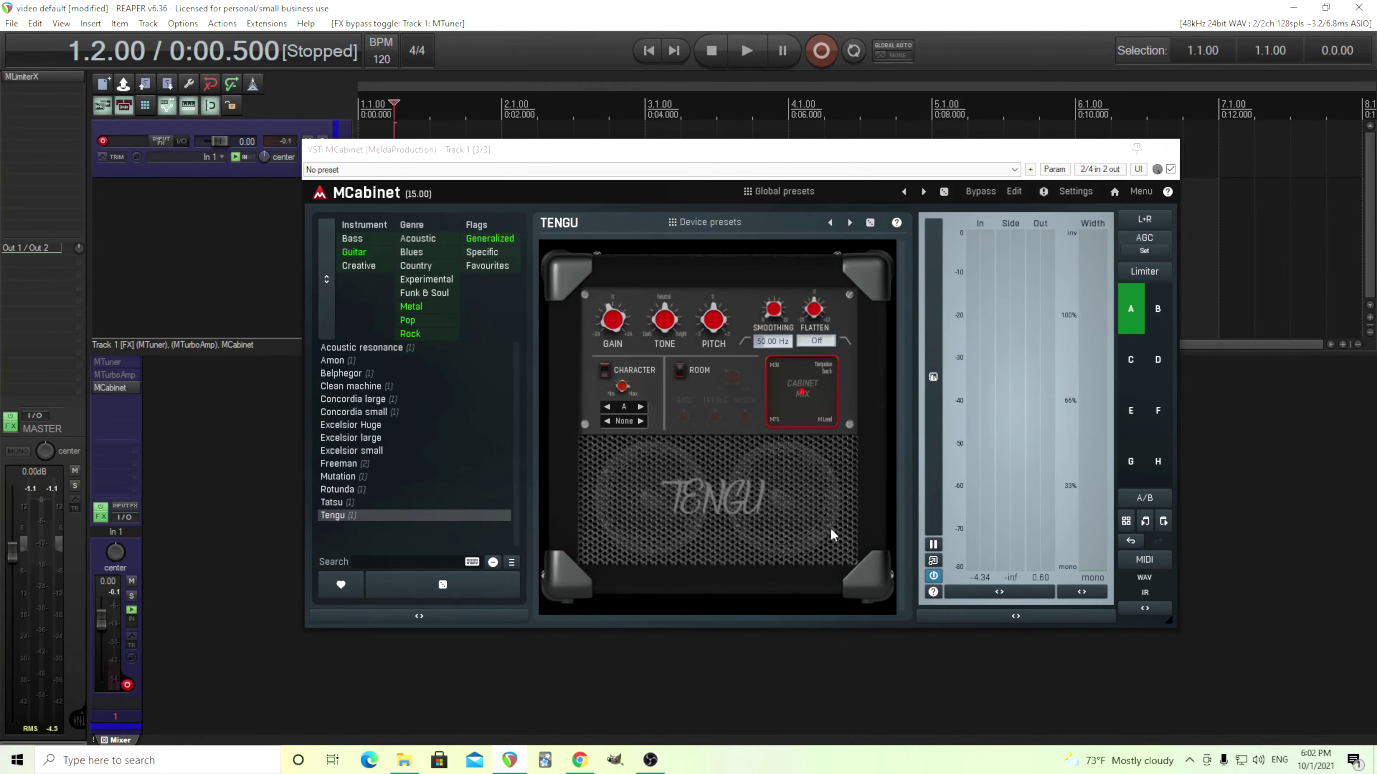
# Try the Gain and Flatten controls of the Tengu cabinet
pyautogui.moveTo(615, 324); pyautogui.dragTo(615, 330)
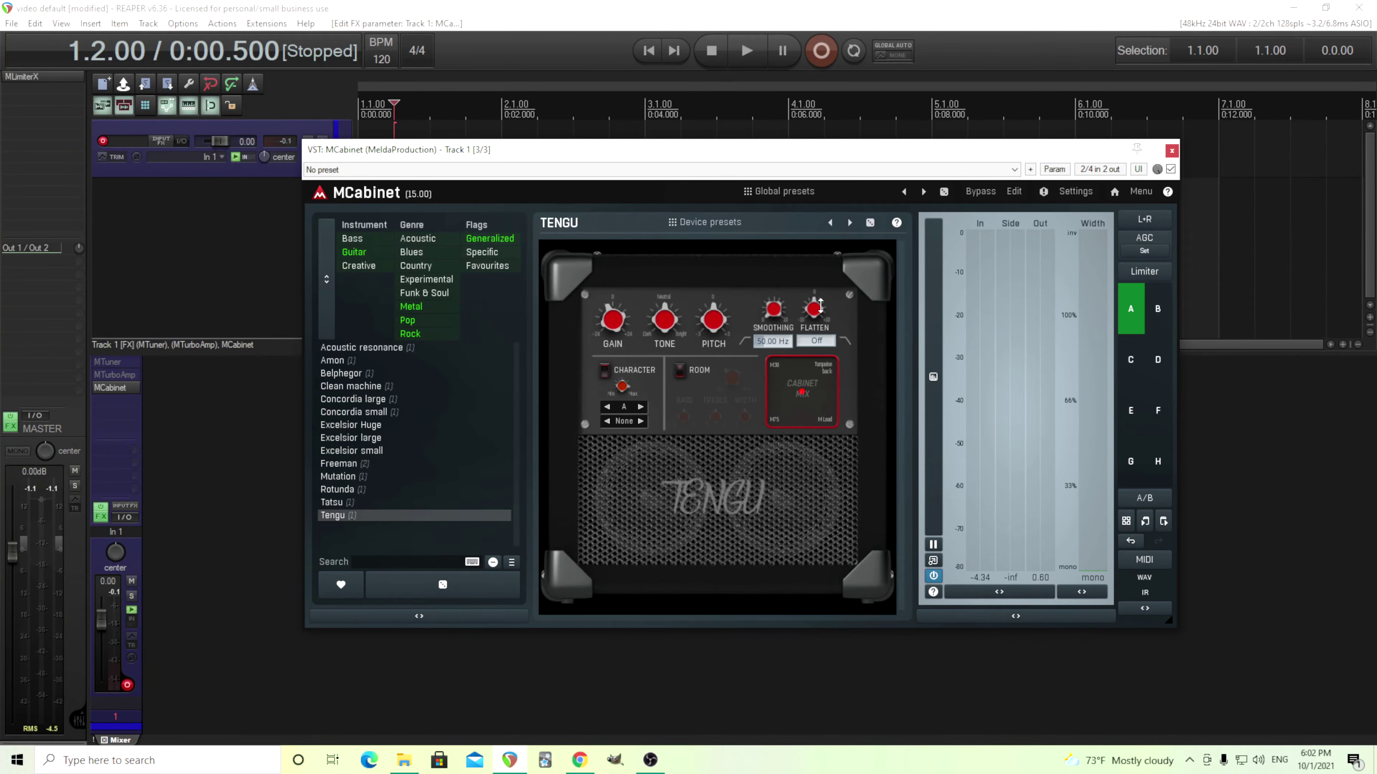
pyautogui.moveTo(820, 306); pyautogui.dragTo(818, 297)
# Take the MTurboAmp plugin on Track 1 out of bypass
pyautogui.click(129, 374)
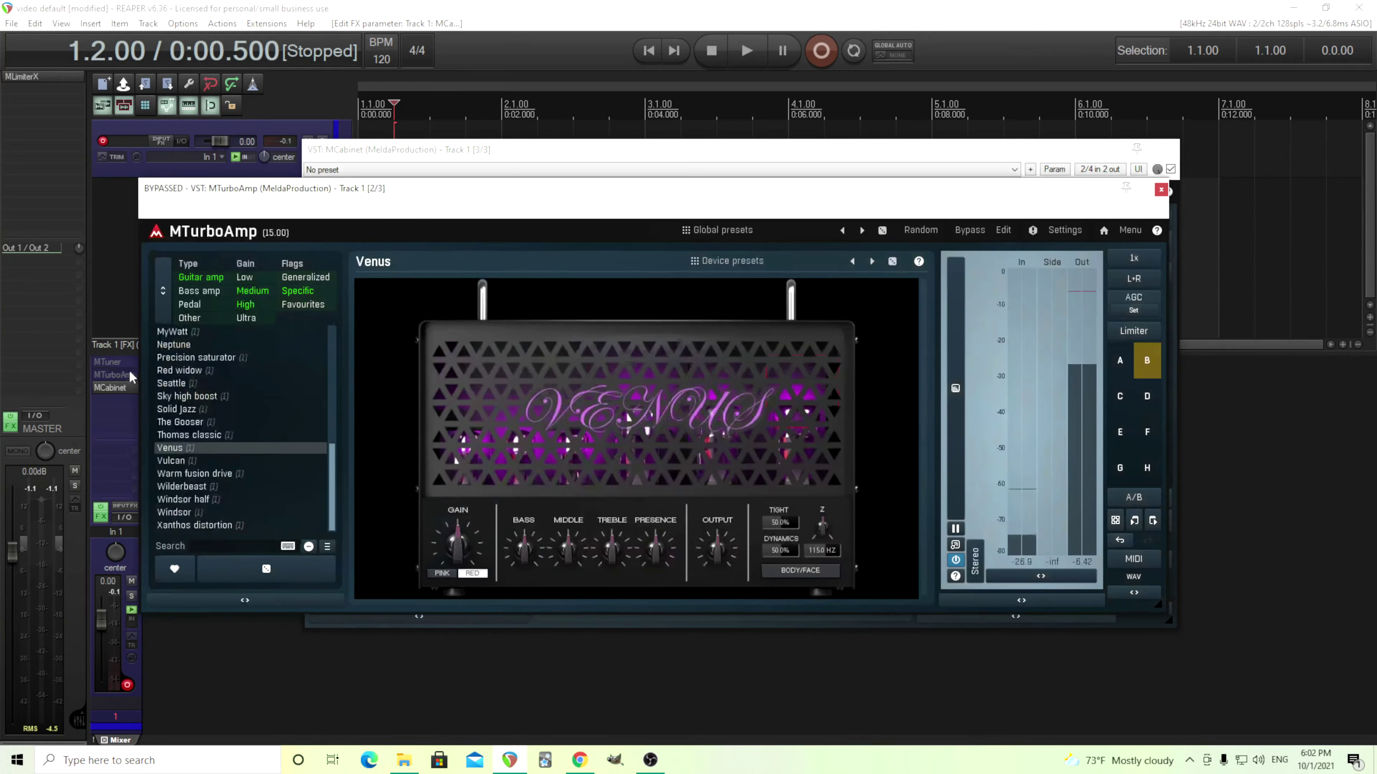
pyautogui.click(1160, 190)
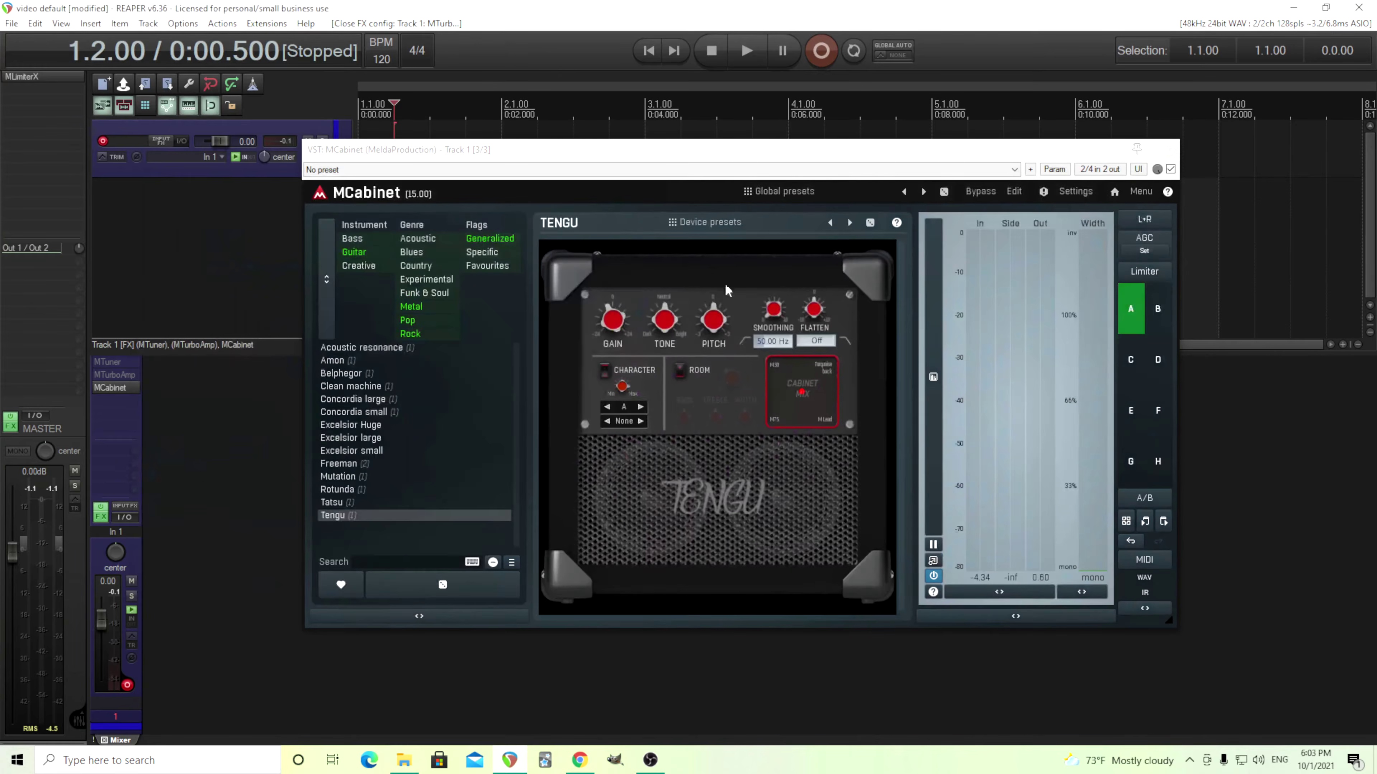
pyautogui.keyDown('ctrl'); pyautogui.click(129, 372); pyautogui.keyUp('ctrl')
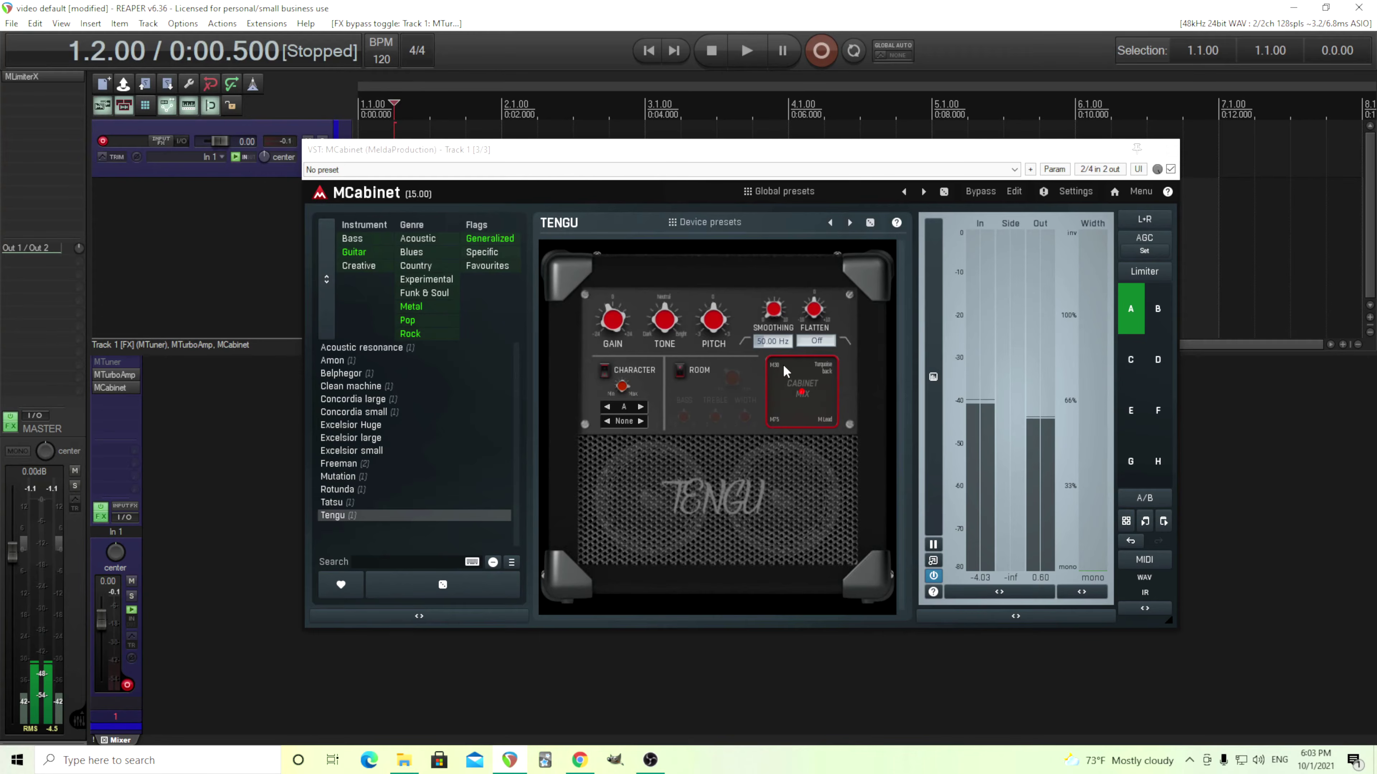
# Audition the corners of the Tengu cabinet's Cabinet Mix pad and leave the mix point near the upper edge, left of centre
pyautogui.moveTo(824, 405); pyautogui.dragTo(787, 363)
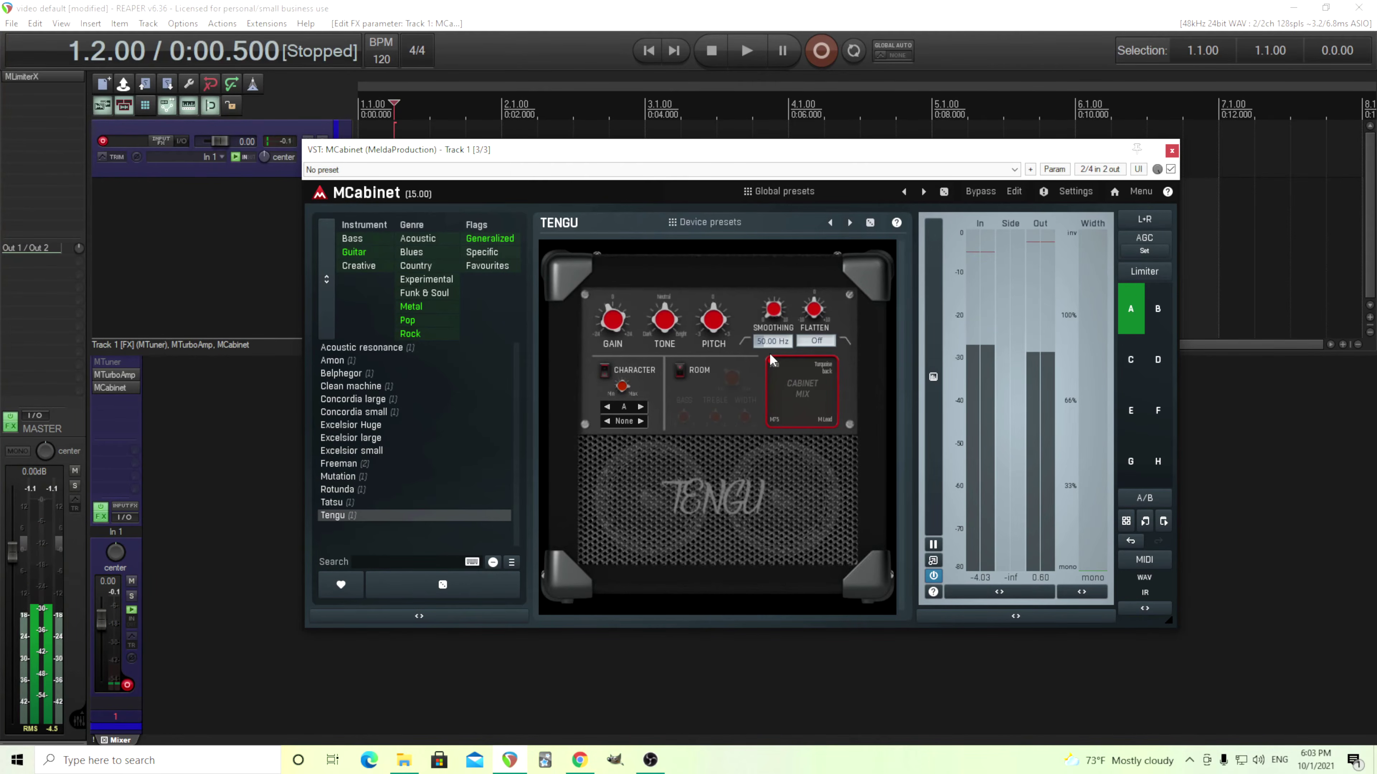
pyautogui.moveTo(794, 356); pyautogui.dragTo(795, 356)
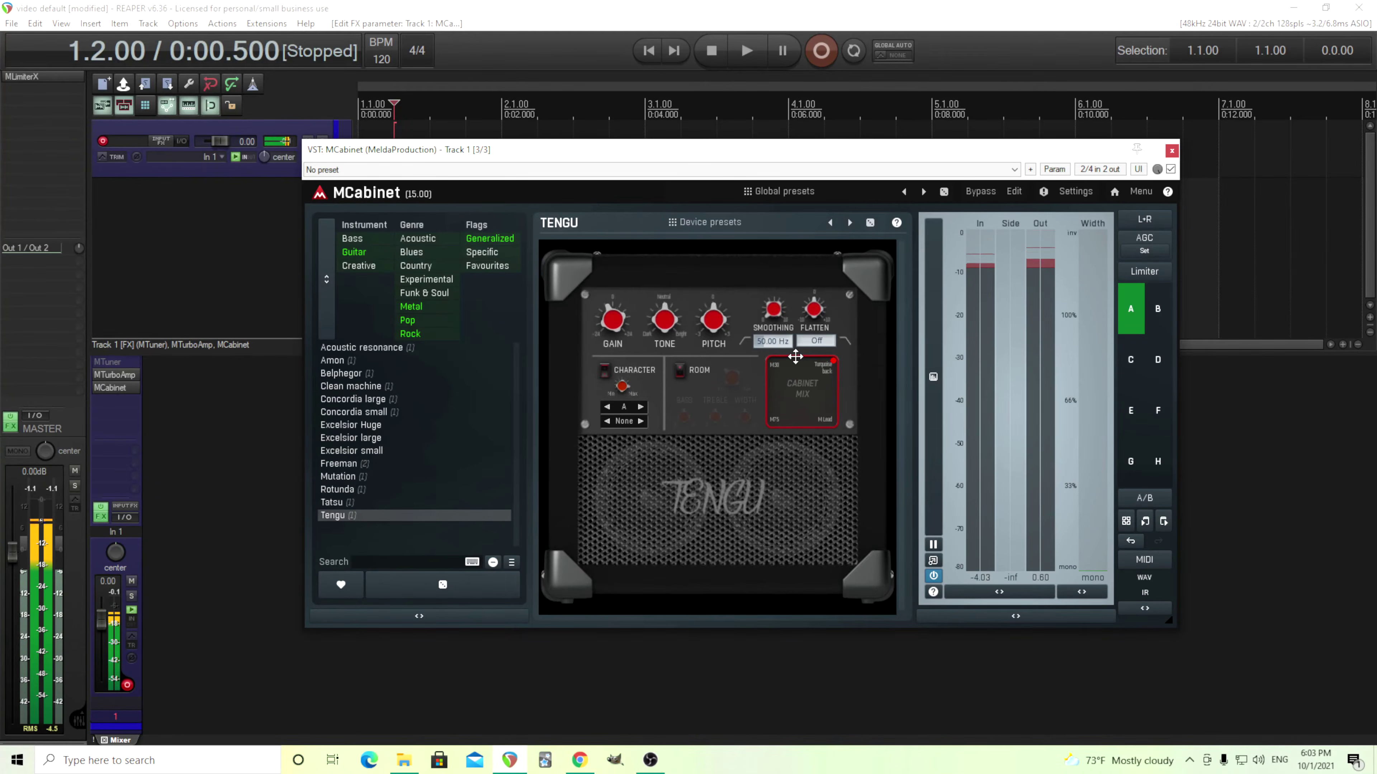
pyautogui.moveTo(795, 357); pyautogui.dragTo(821, 367)
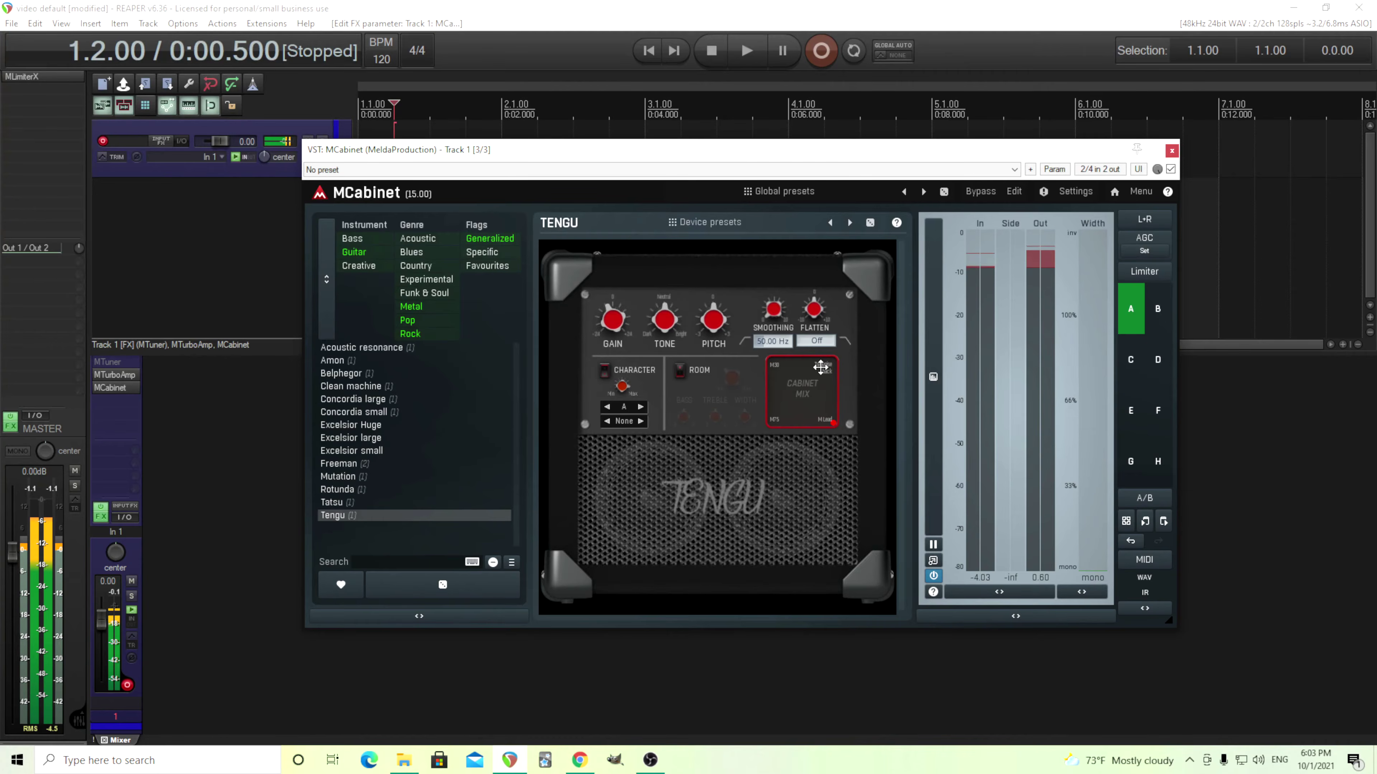
pyautogui.moveTo(791, 426); pyautogui.dragTo(770, 422)
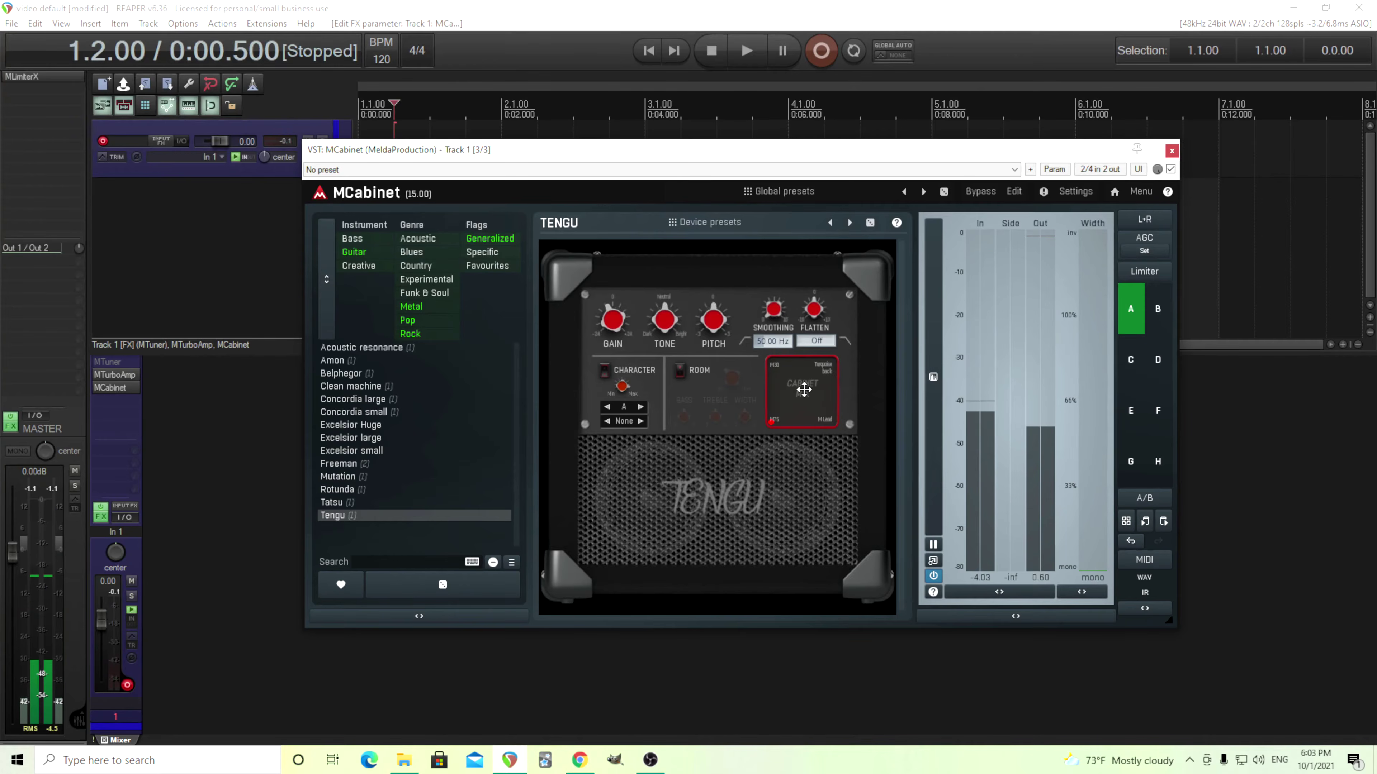
pyautogui.moveTo(804, 389); pyautogui.dragTo(793, 366)
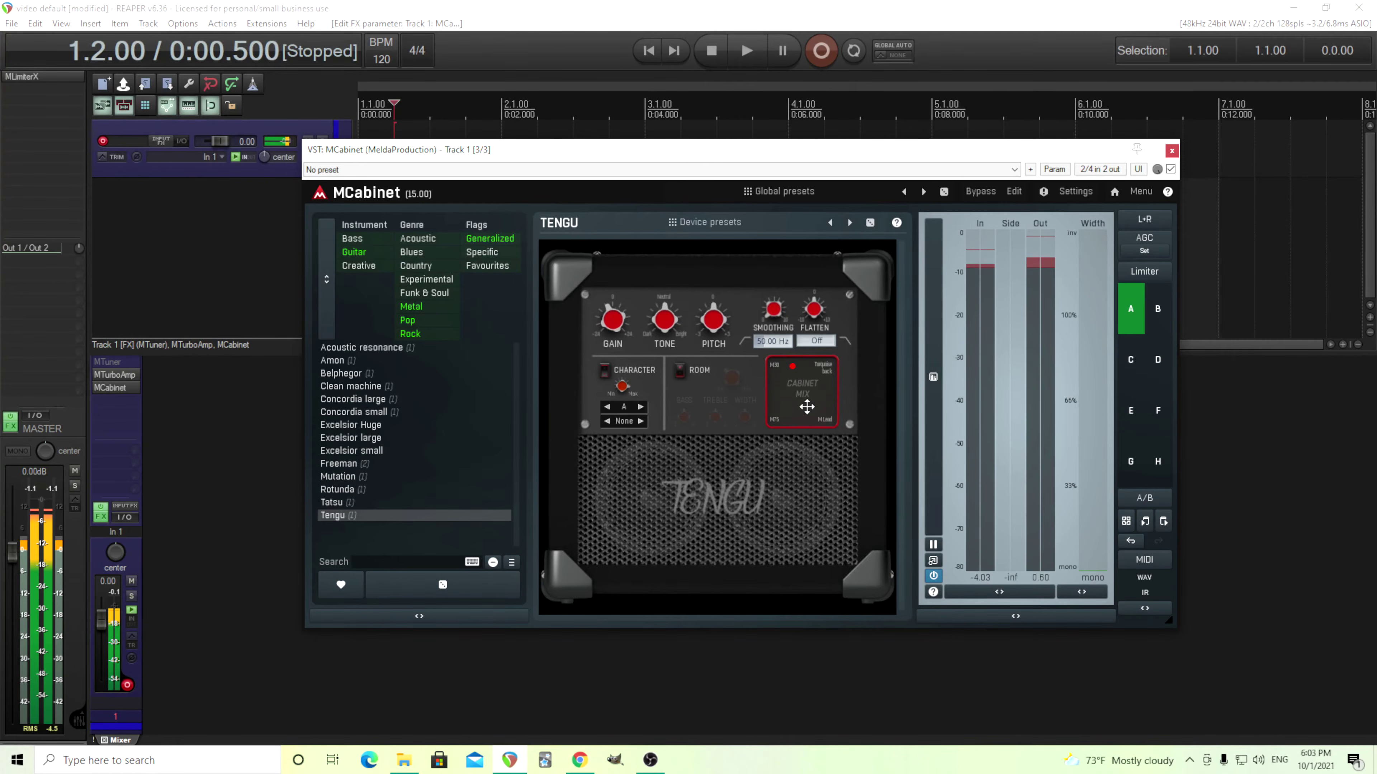
# Audition the Tengu cabinet's Tone, Character amount and Character variants up to E, and return to variant A
pyautogui.moveTo(664, 320)
pyautogui.mouseDown()
pyautogui.moveTo(664, 293)
pyautogui.moveTo(660, 306)
pyautogui.mouseUp()
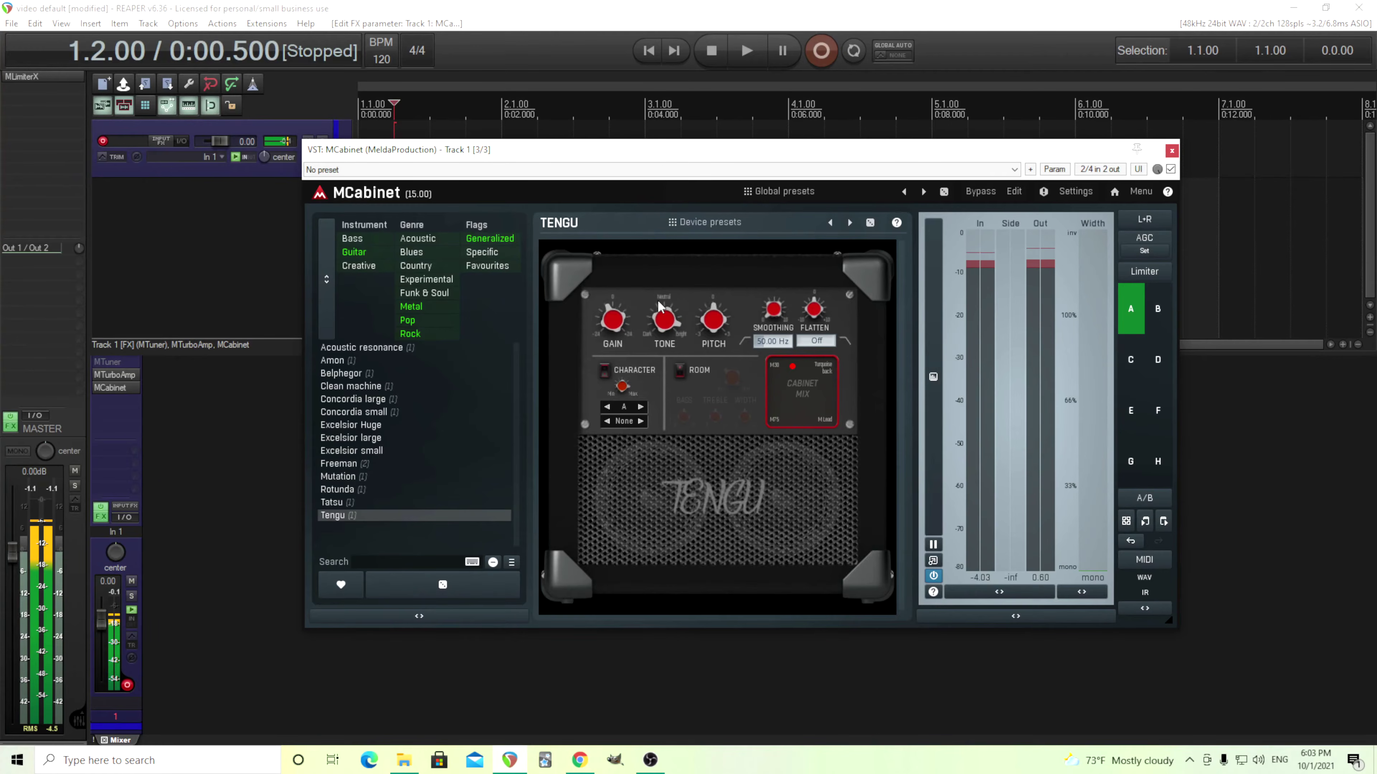
pyautogui.click(664, 321)
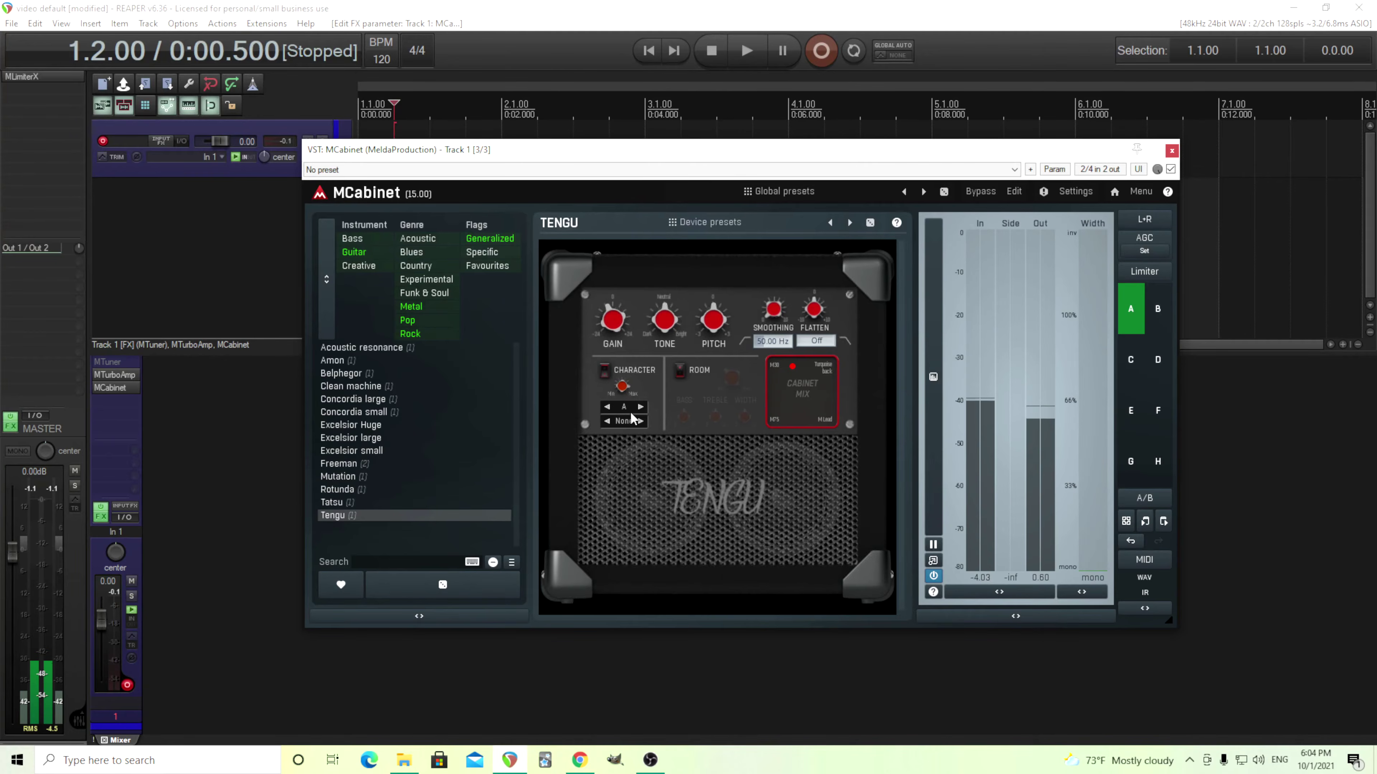
pyautogui.moveTo(623, 386); pyautogui.dragTo(622, 378)
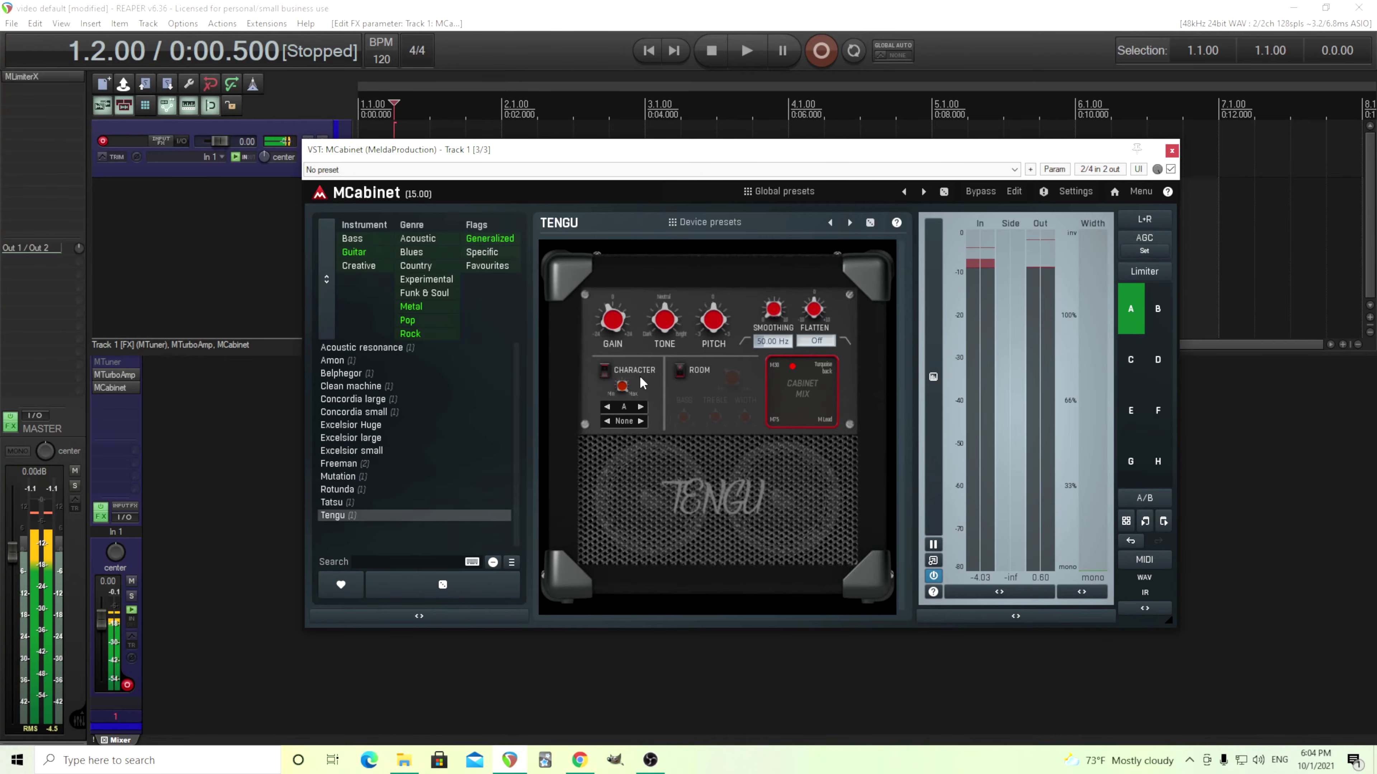
pyautogui.click(640, 407)
pyautogui.click(640, 407)
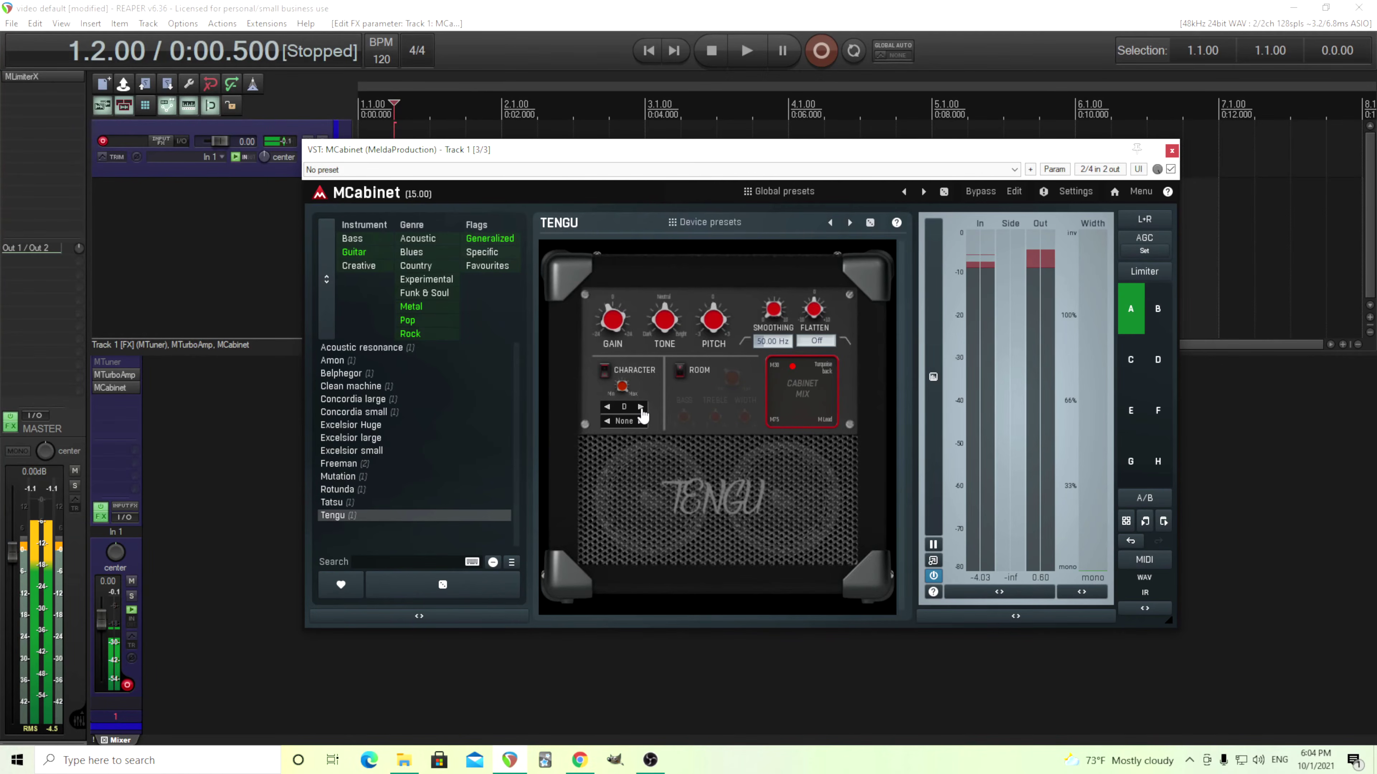
pyautogui.click(640, 406)
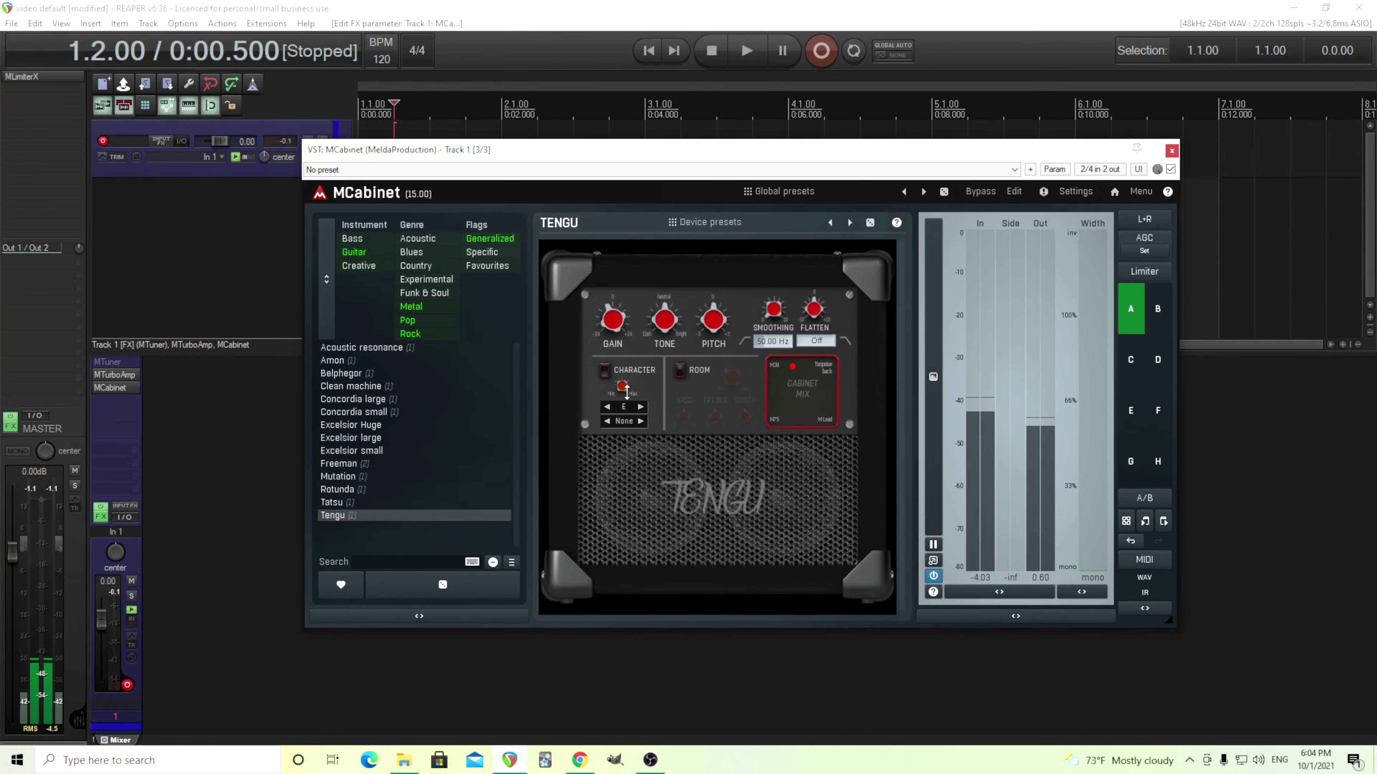
pyautogui.click(626, 390)
pyautogui.scroll(4, 619, 411)
# Audition Scooped and the other tonal modes in the Tengu cabinet's Character section, and return to None
pyautogui.click(631, 423)
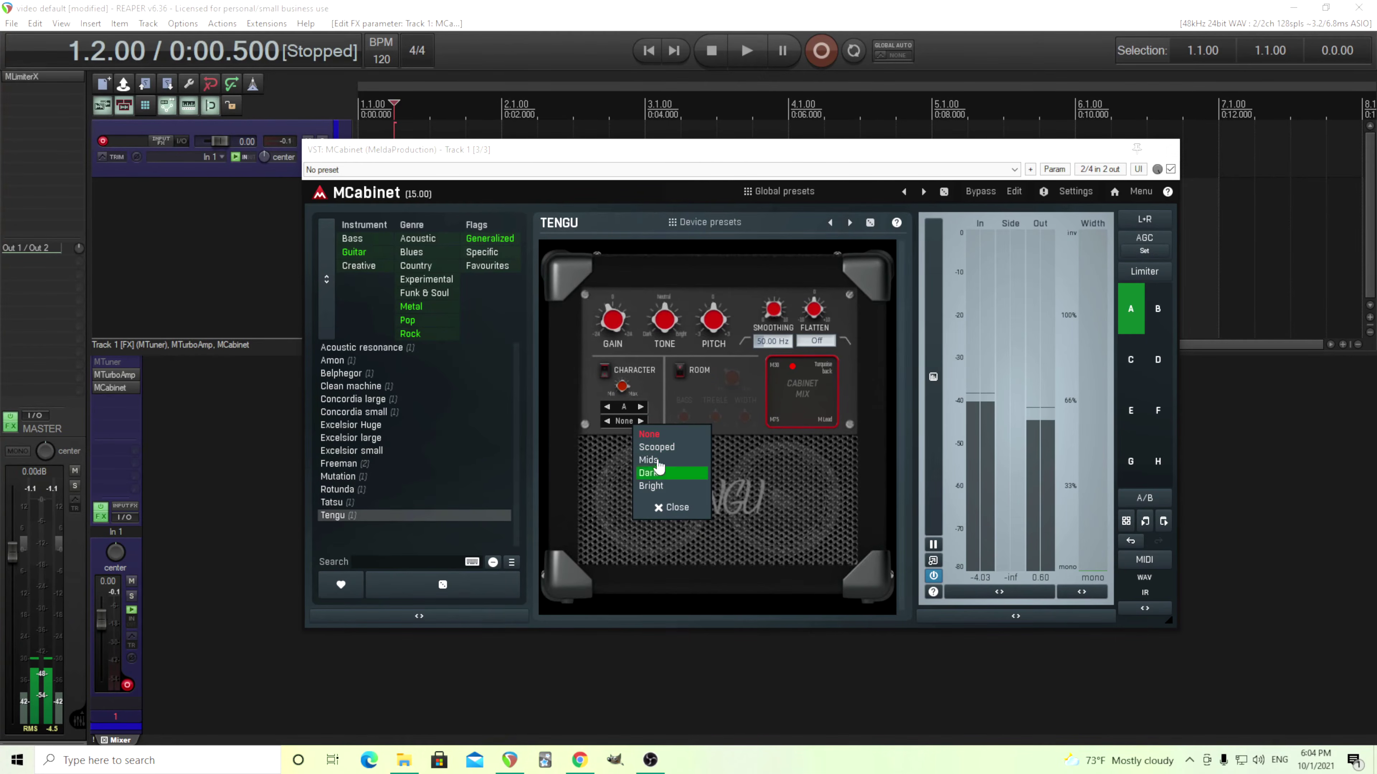
pyautogui.click(657, 433)
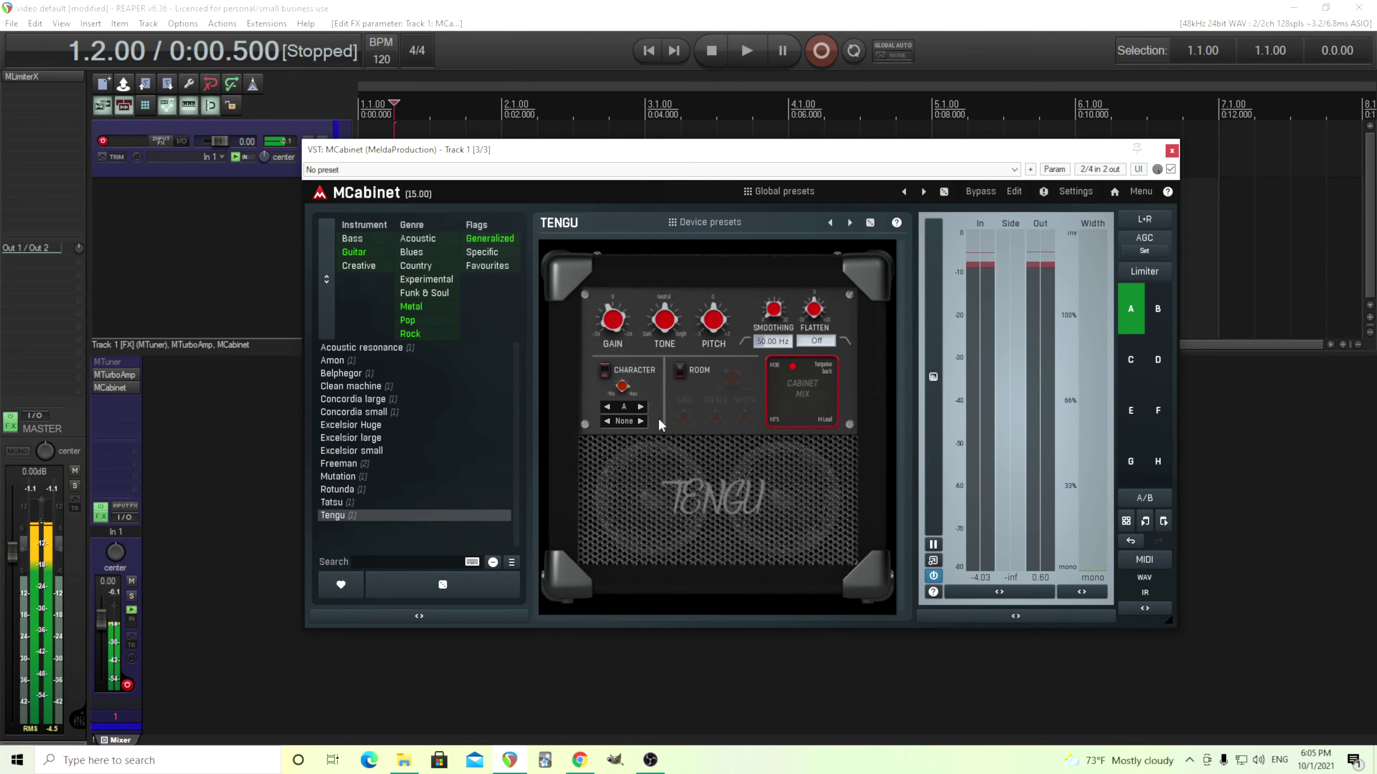
pyautogui.click(640, 421)
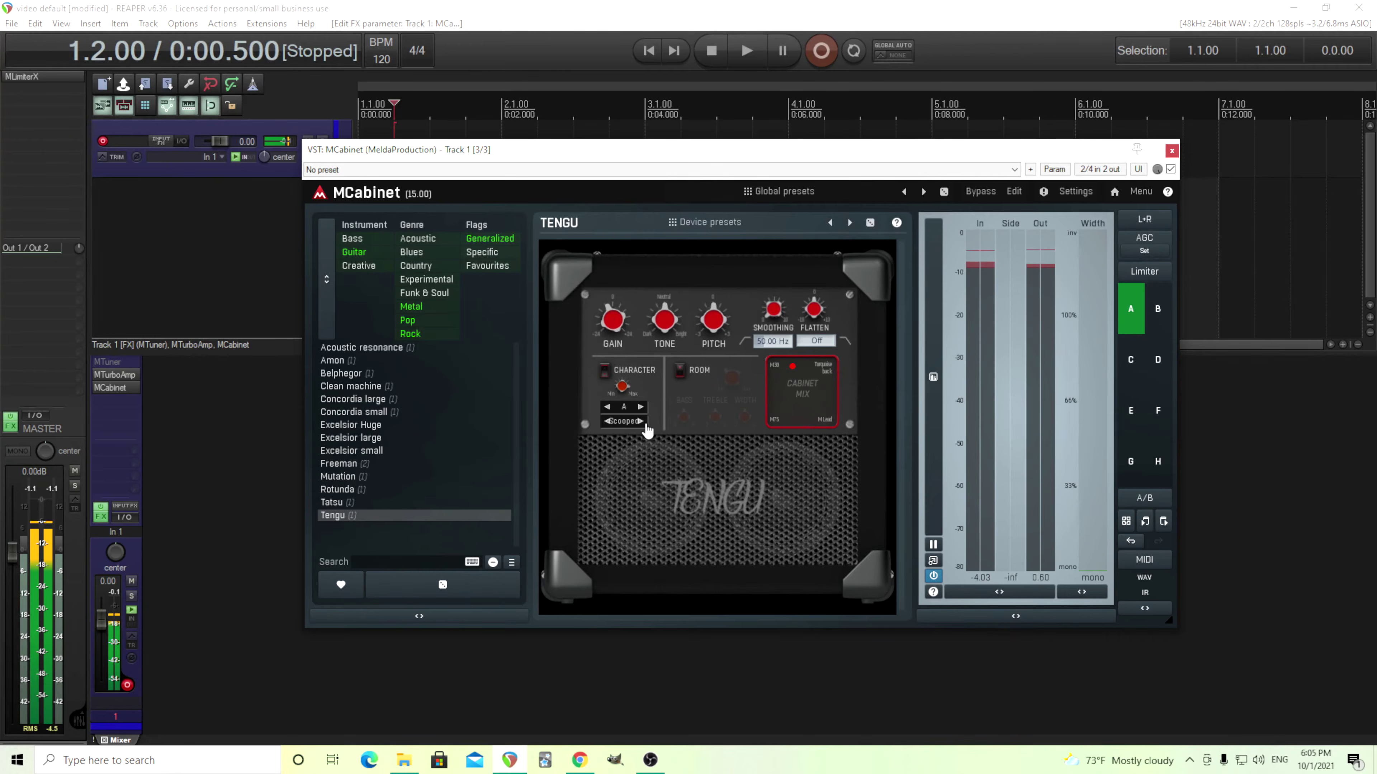
pyautogui.click(641, 422)
pyautogui.click(643, 422)
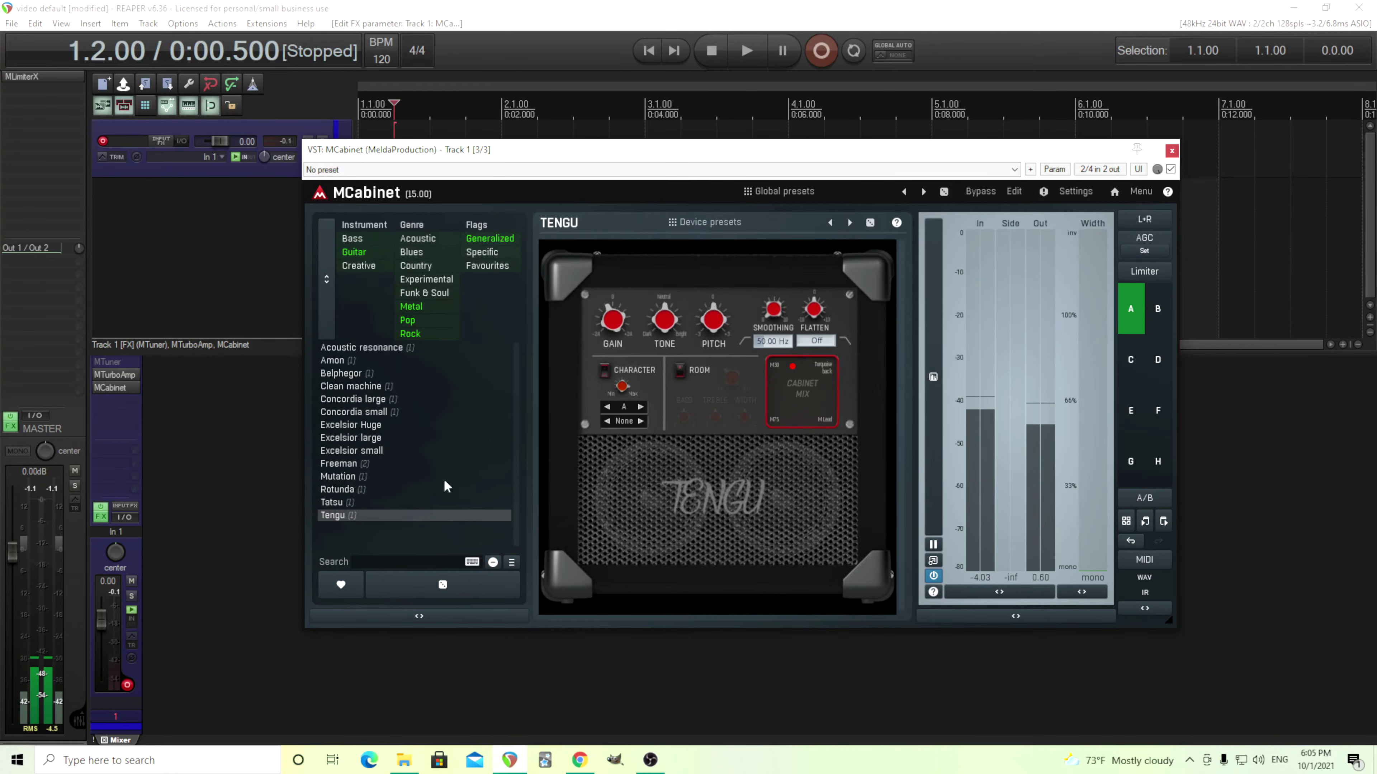
# Load the Midwestern amp in MTurboAmp and close its plugin window
pyautogui.click(125, 374)
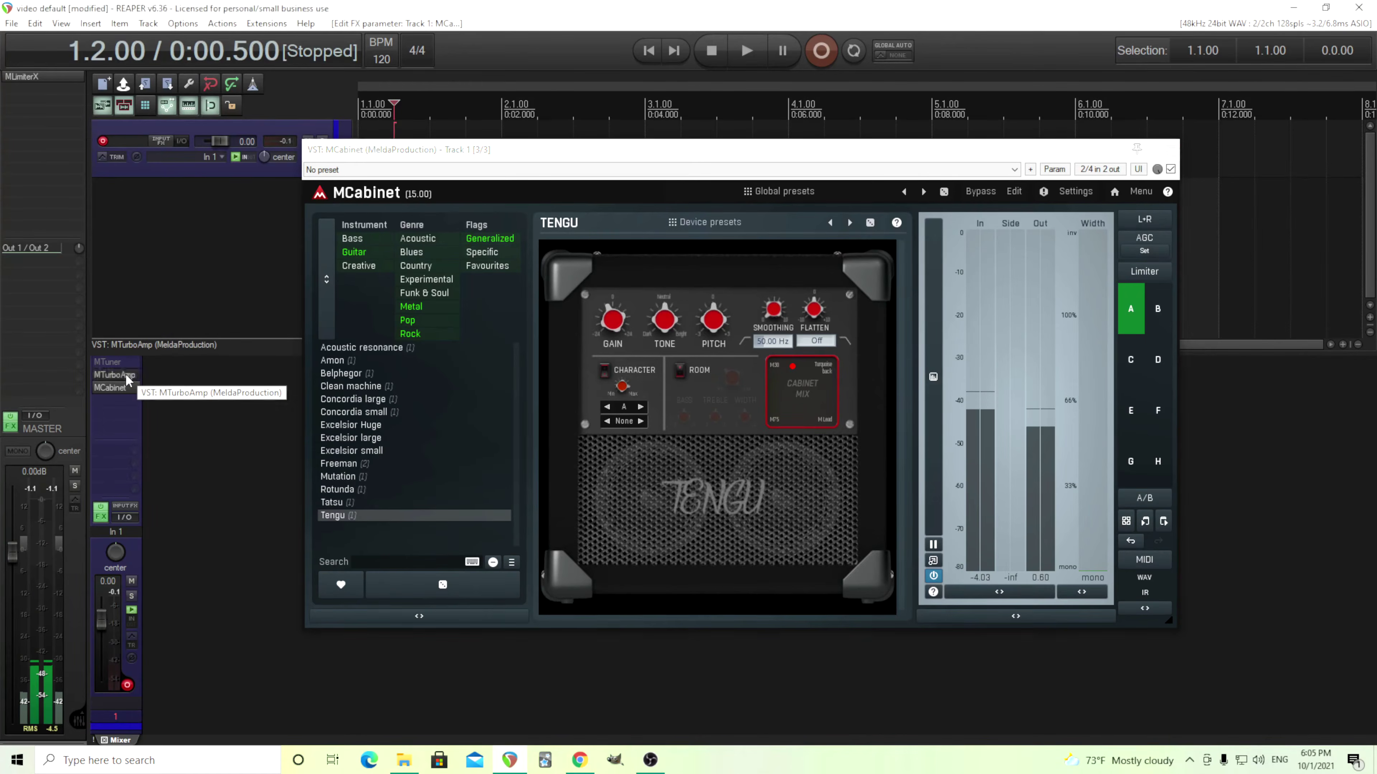
pyautogui.scroll(2, 252, 487)
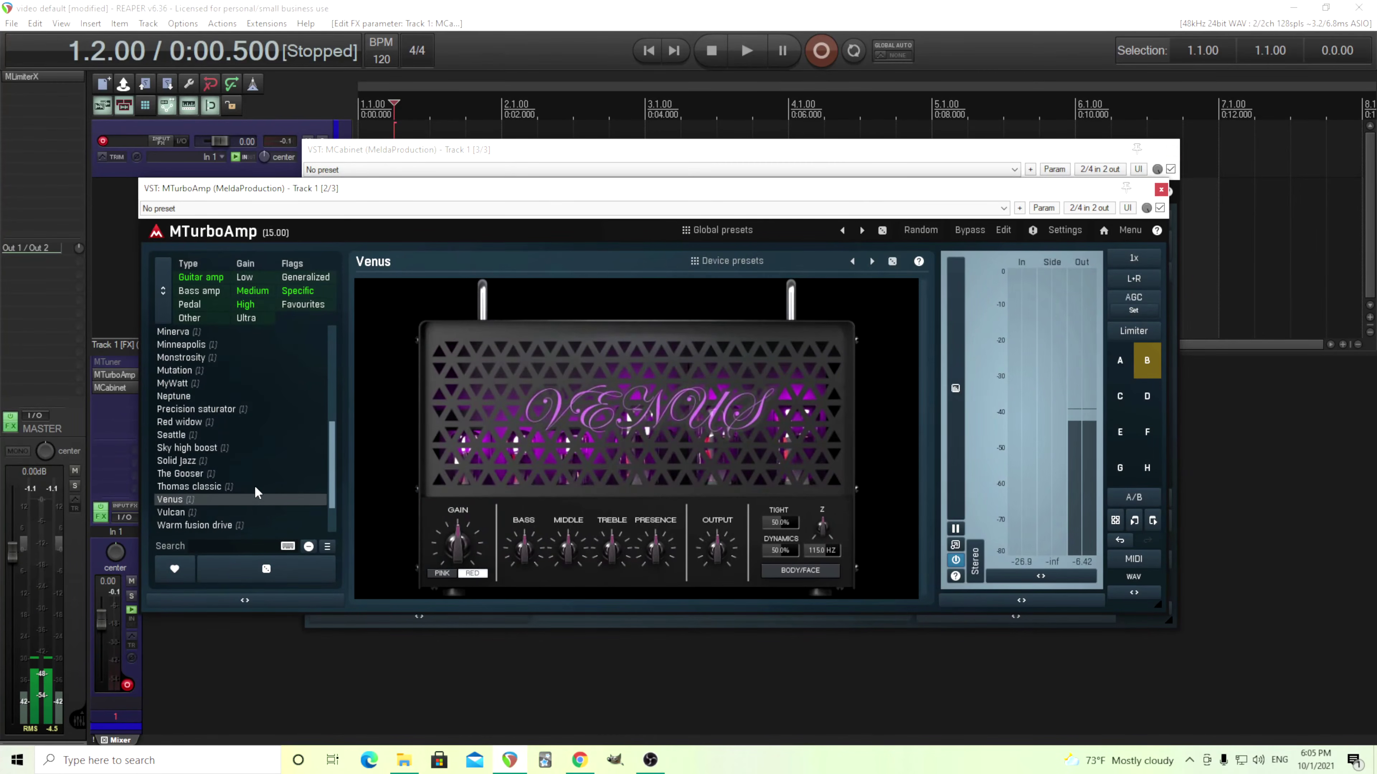
pyautogui.scroll(1, 255, 490)
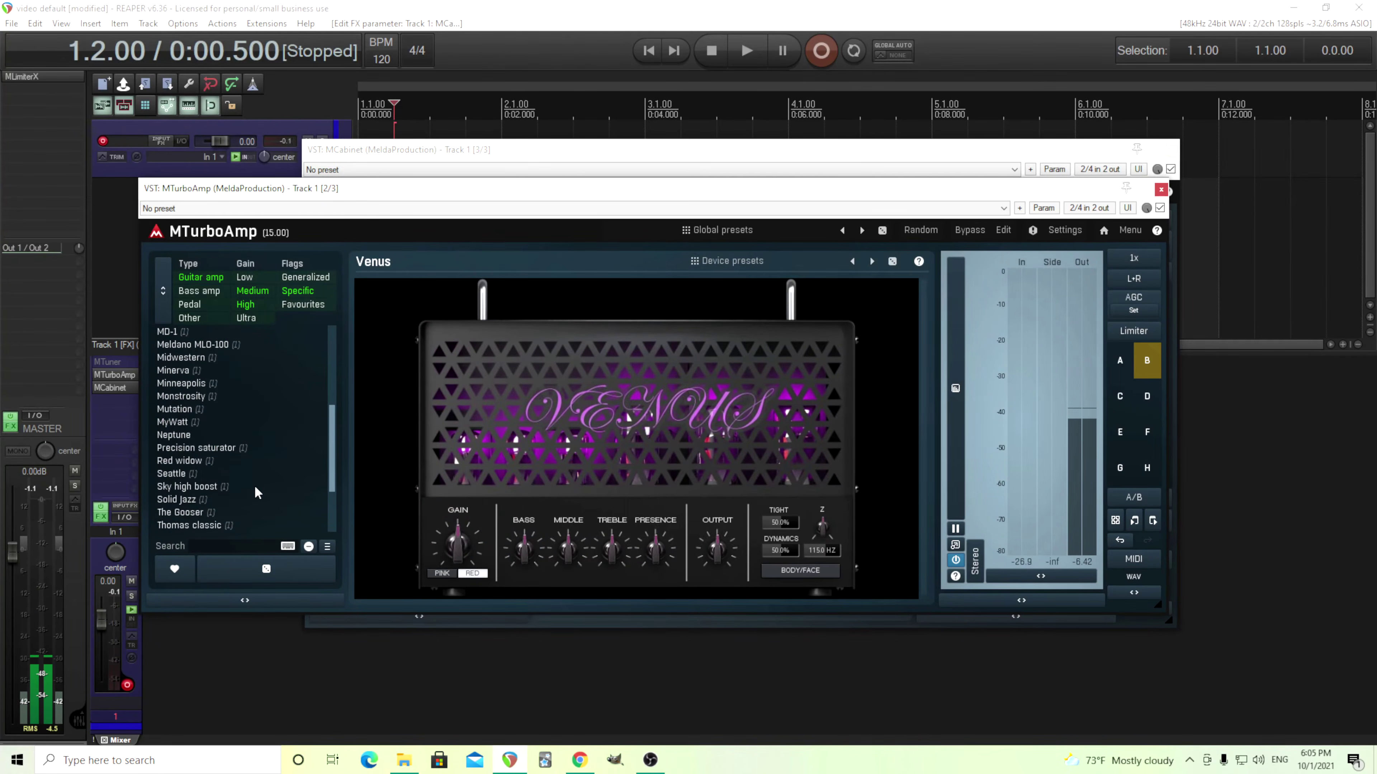
pyautogui.click(209, 357)
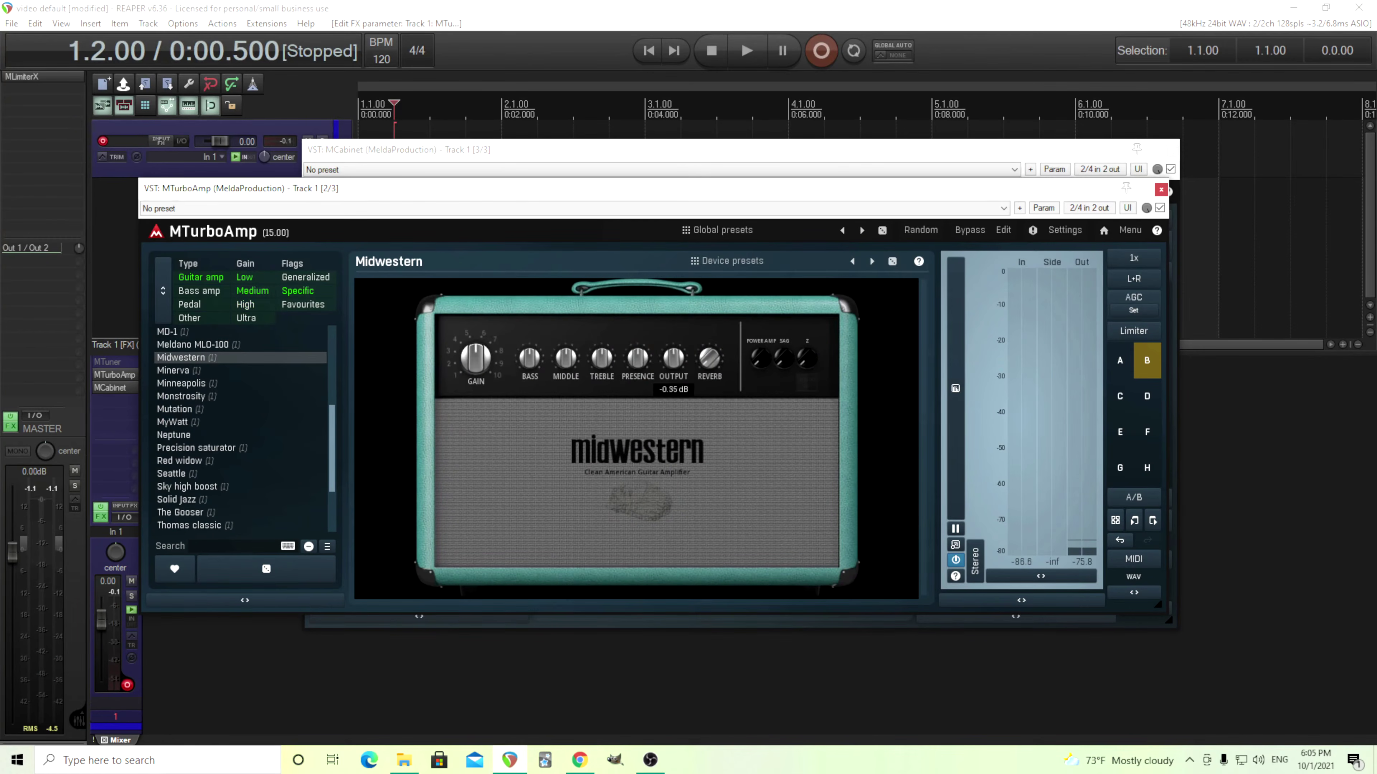
pyautogui.click(1160, 190)
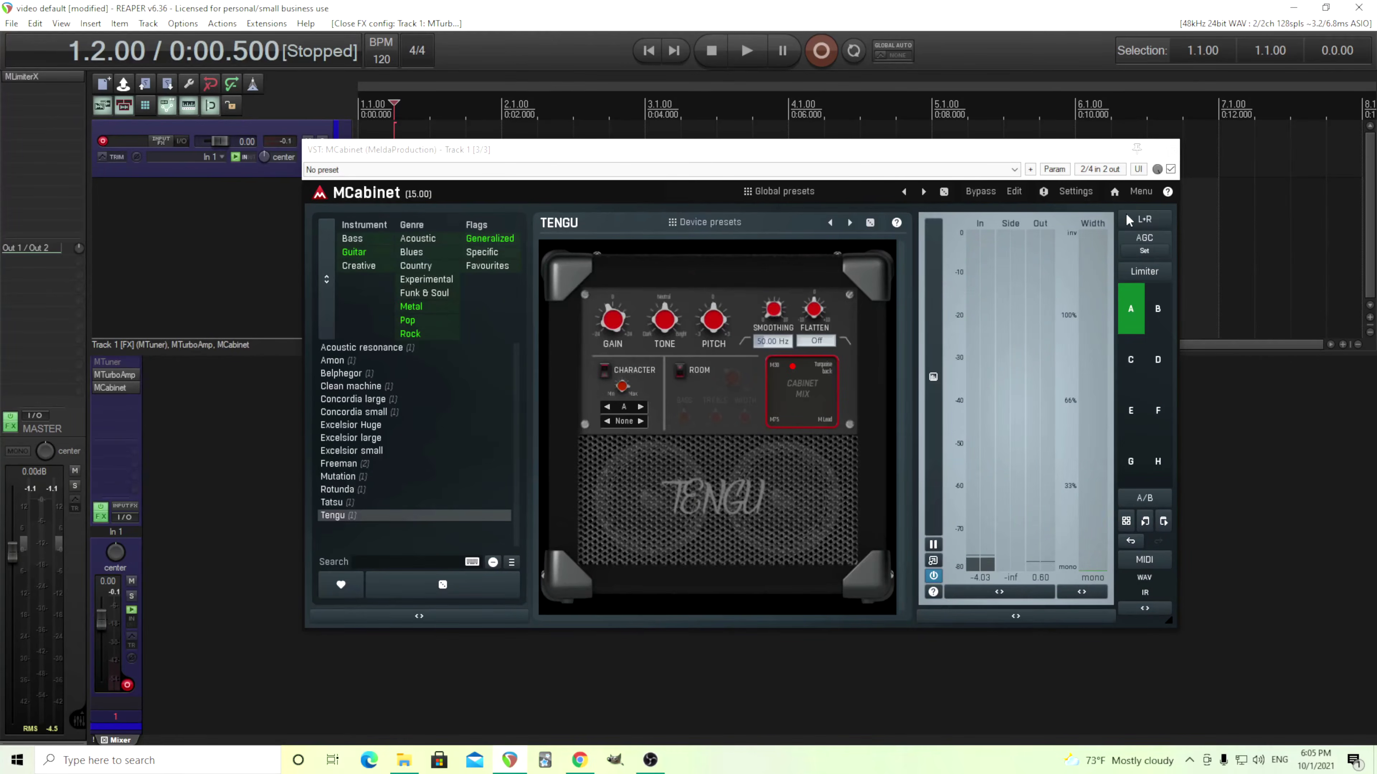
# Load the Clean machine cabinet, audition its Gain and mix corners, and set the Cabinet Mix point midway along the upper edge
pyautogui.click(366, 385)
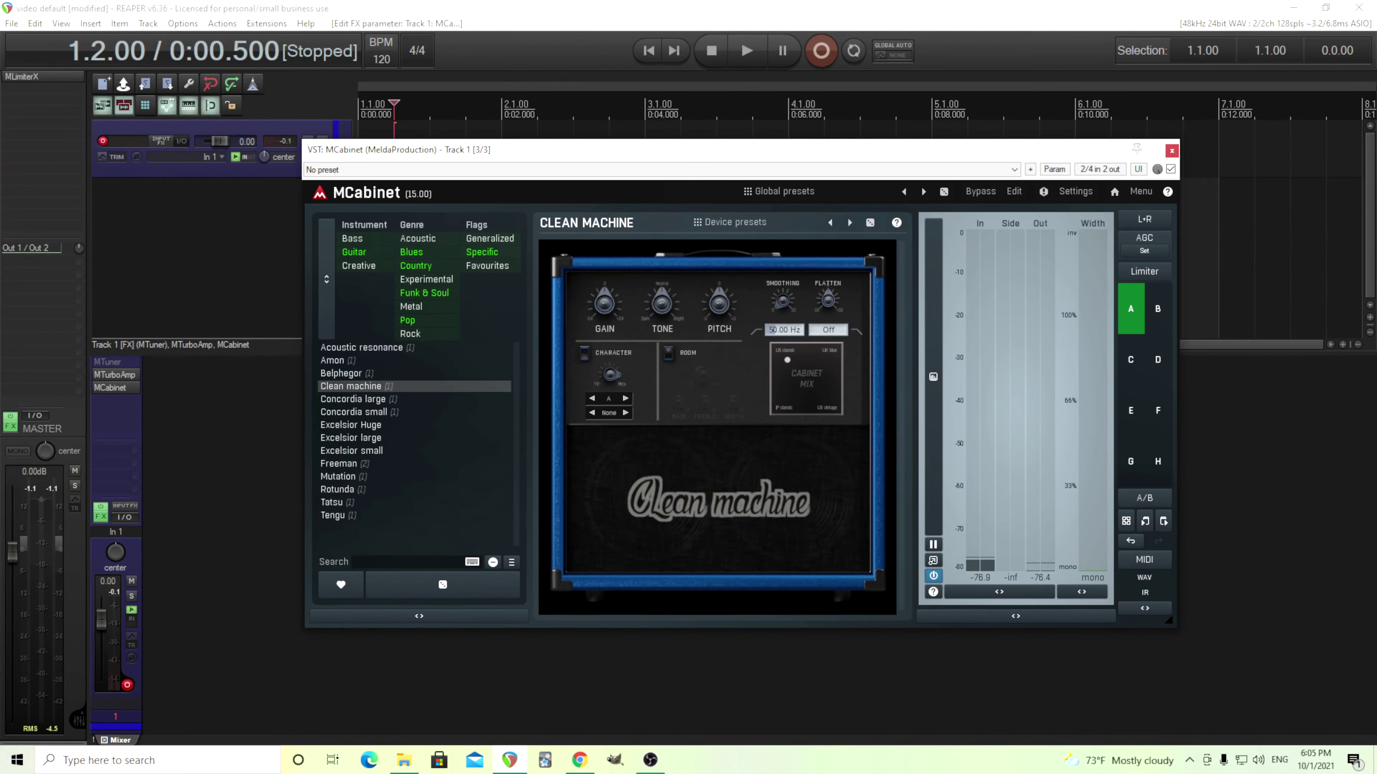
pyautogui.moveTo(604, 302); pyautogui.dragTo(610, 300)
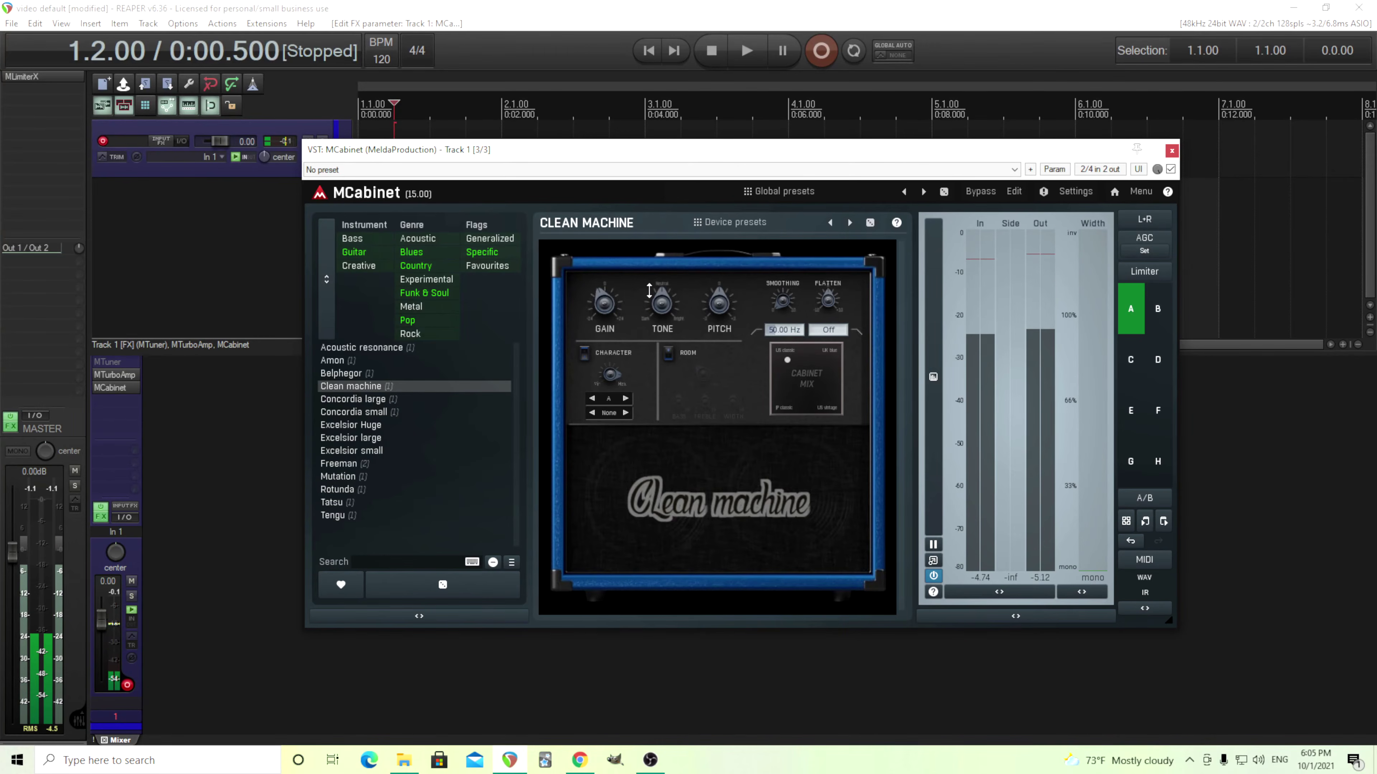
pyautogui.moveTo(802, 360); pyautogui.dragTo(779, 326)
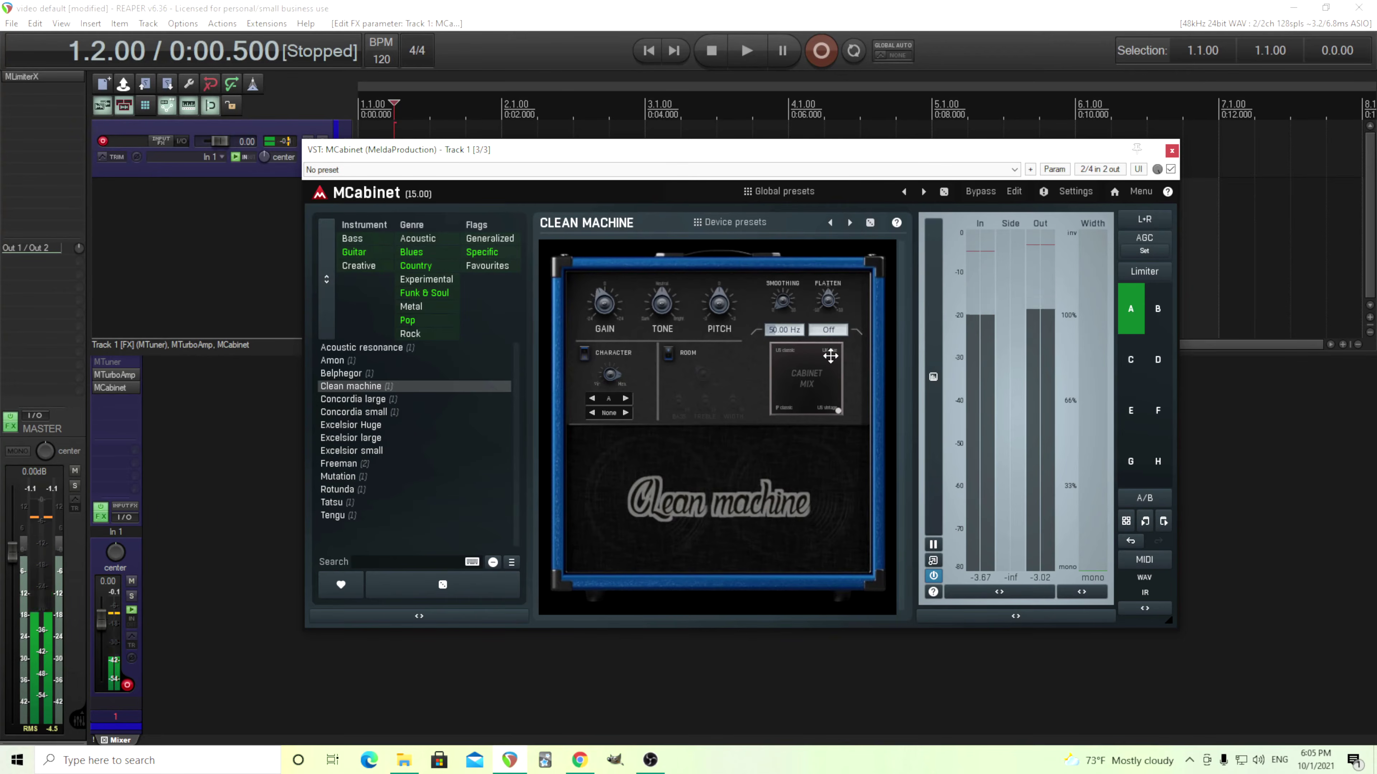
pyautogui.doubleClick(824, 404)
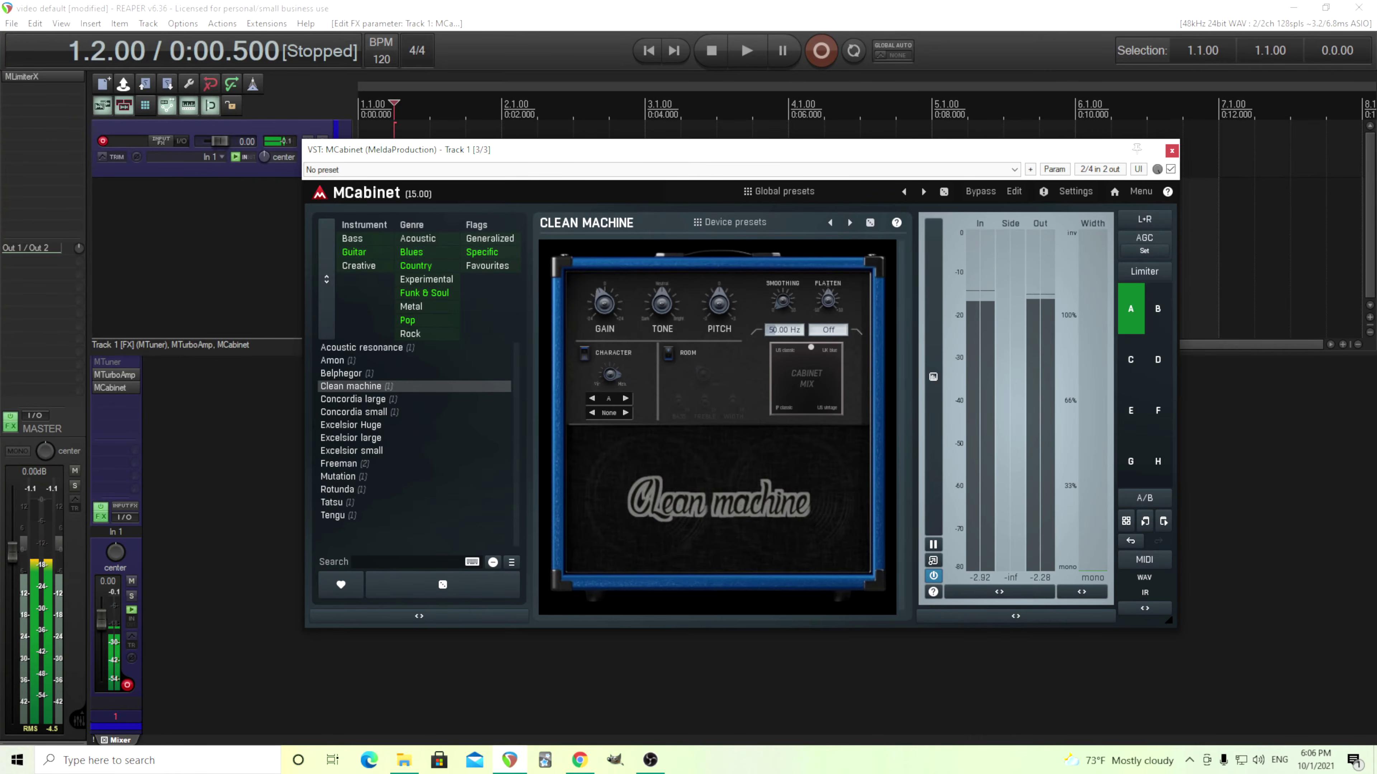
pyautogui.moveTo(792, 374); pyautogui.dragTo(783, 374)
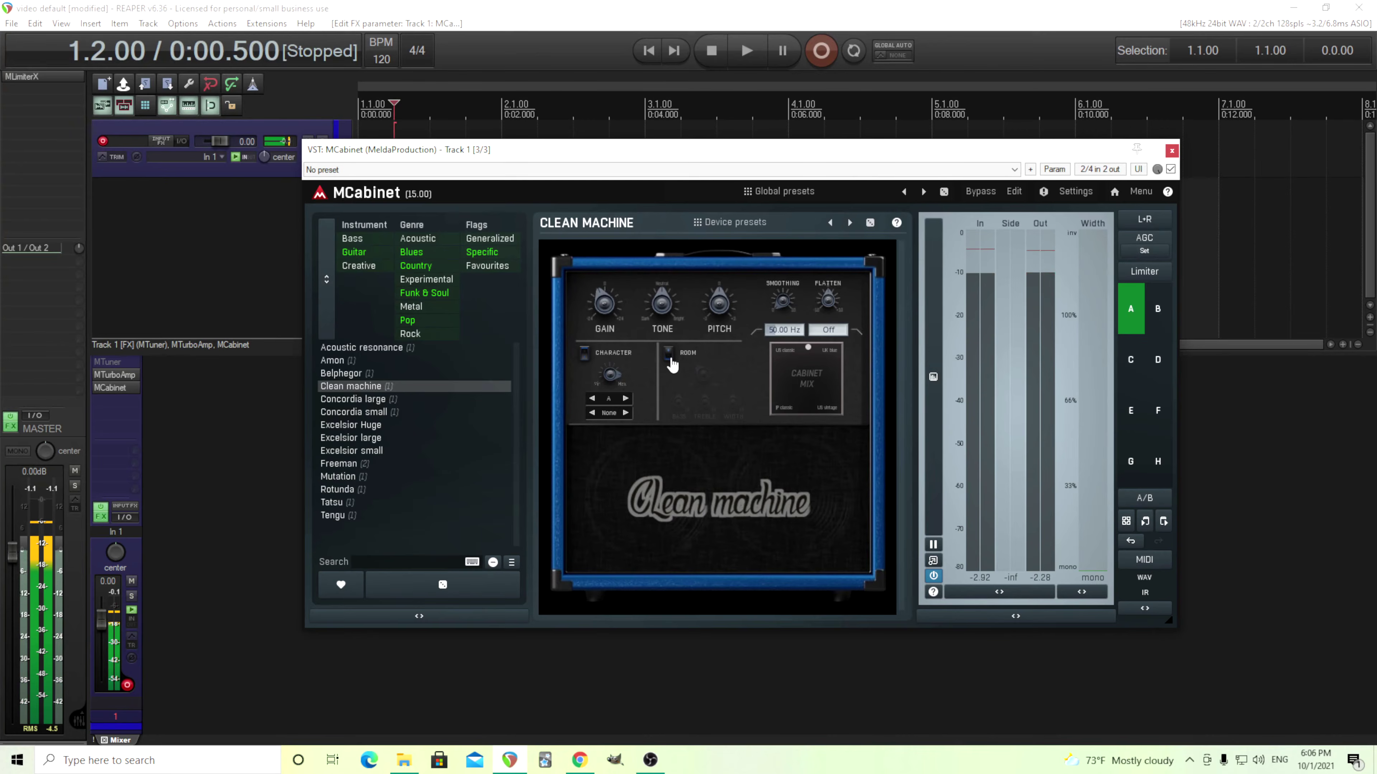
# Enable the Clean machine cabinet's Room section and adjust the room amount and Width
pyautogui.click(672, 365)
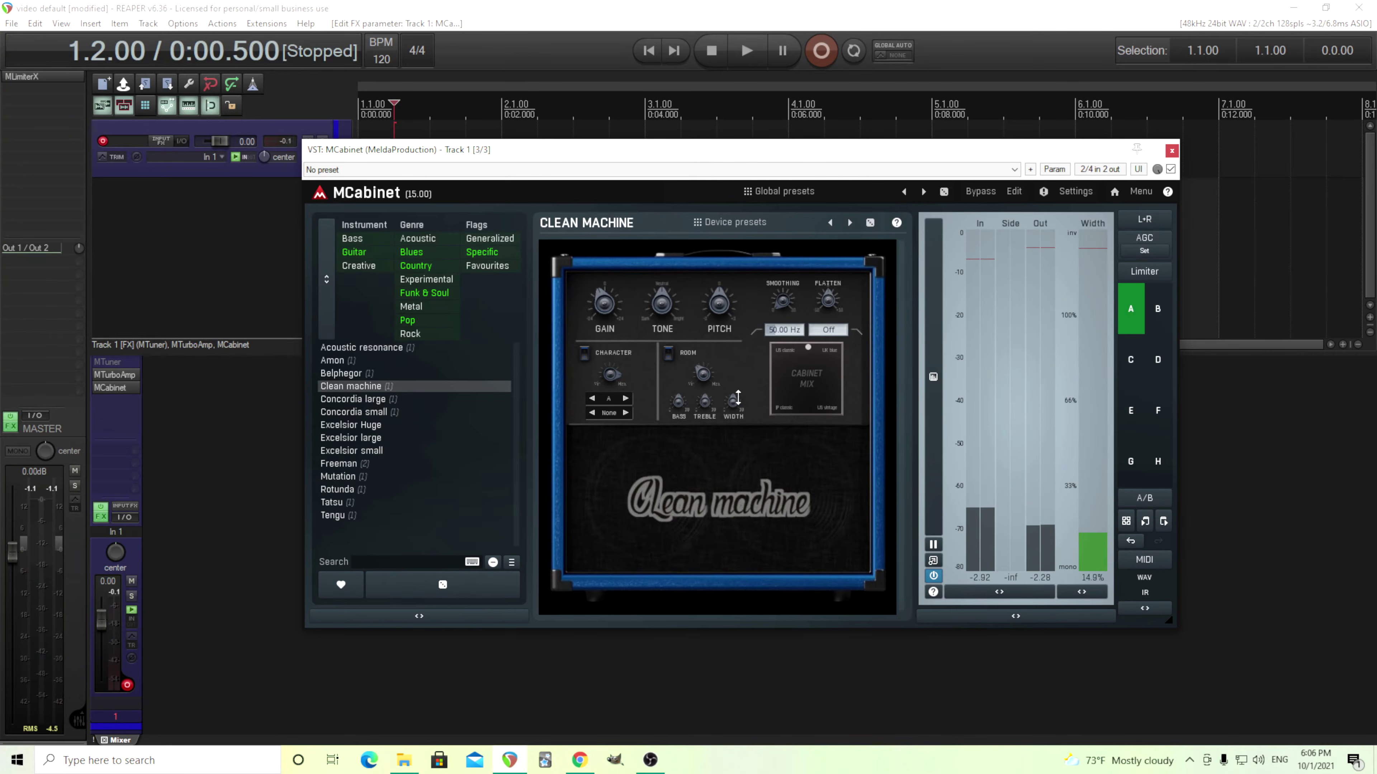
pyautogui.moveTo(703, 374); pyautogui.dragTo(699, 372)
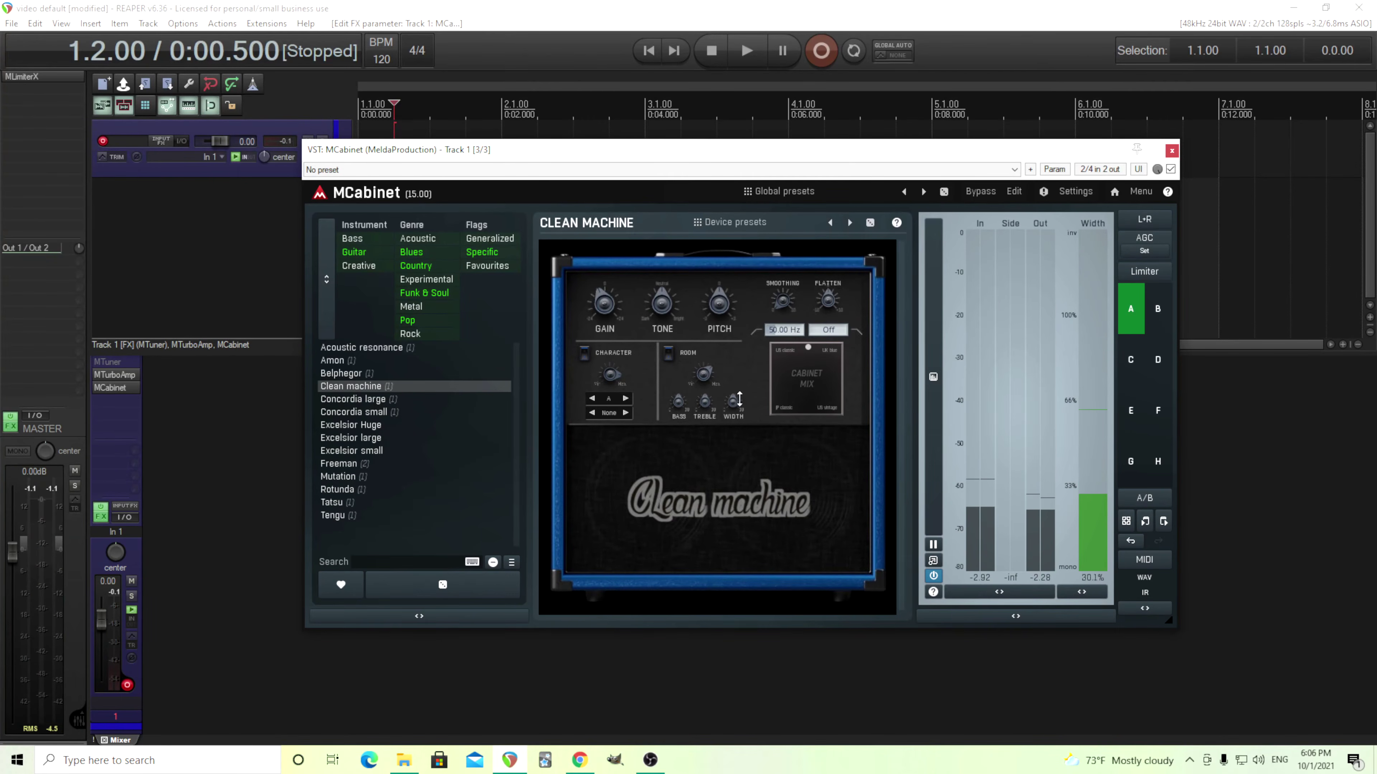
pyautogui.moveTo(733, 401)
pyautogui.mouseDown()
pyautogui.moveTo(732, 419)
pyautogui.moveTo(759, 406)
pyautogui.mouseUp()
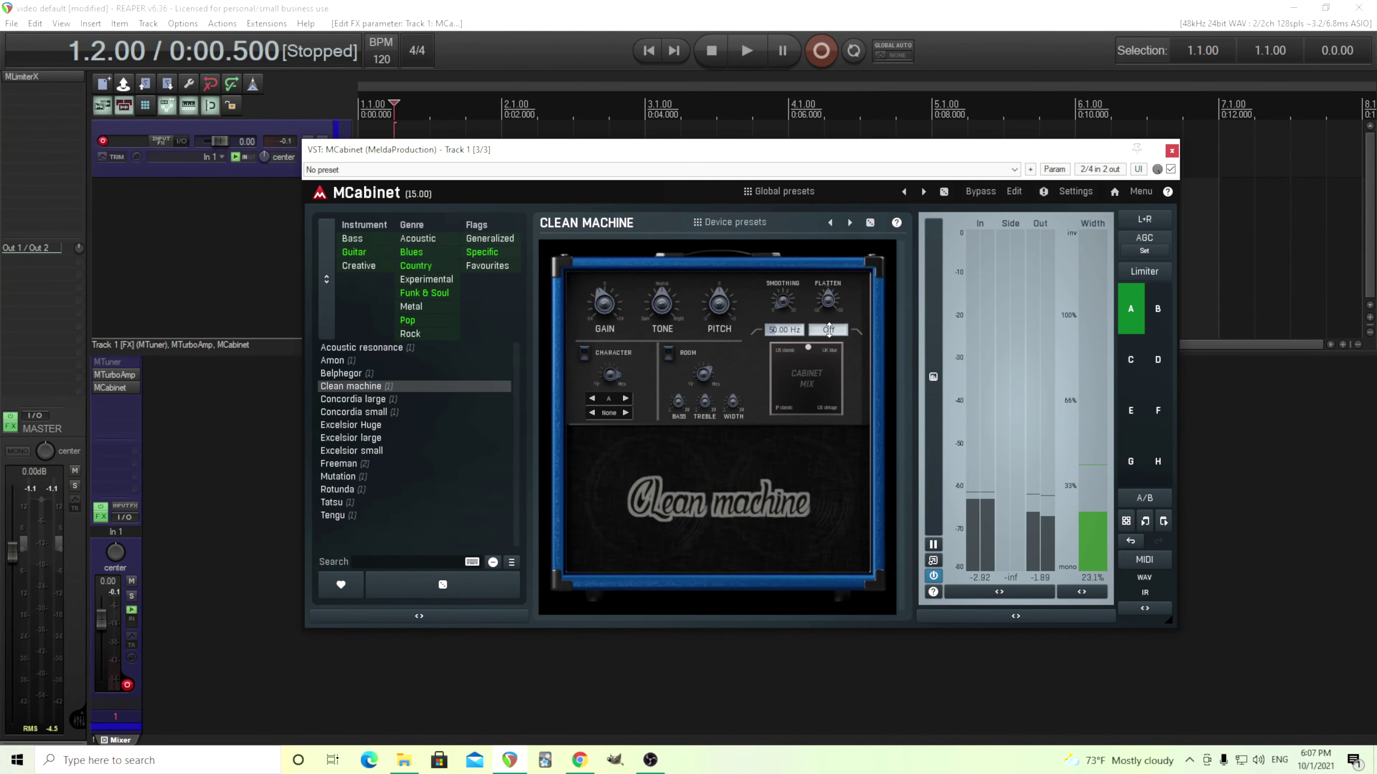
# Try the low-cut filter at about 231 Hz and a lower high-cut frequency, and reset them to 50.00 Hz and Off
pyautogui.moveTo(830, 330); pyautogui.dragTo(847, 330)
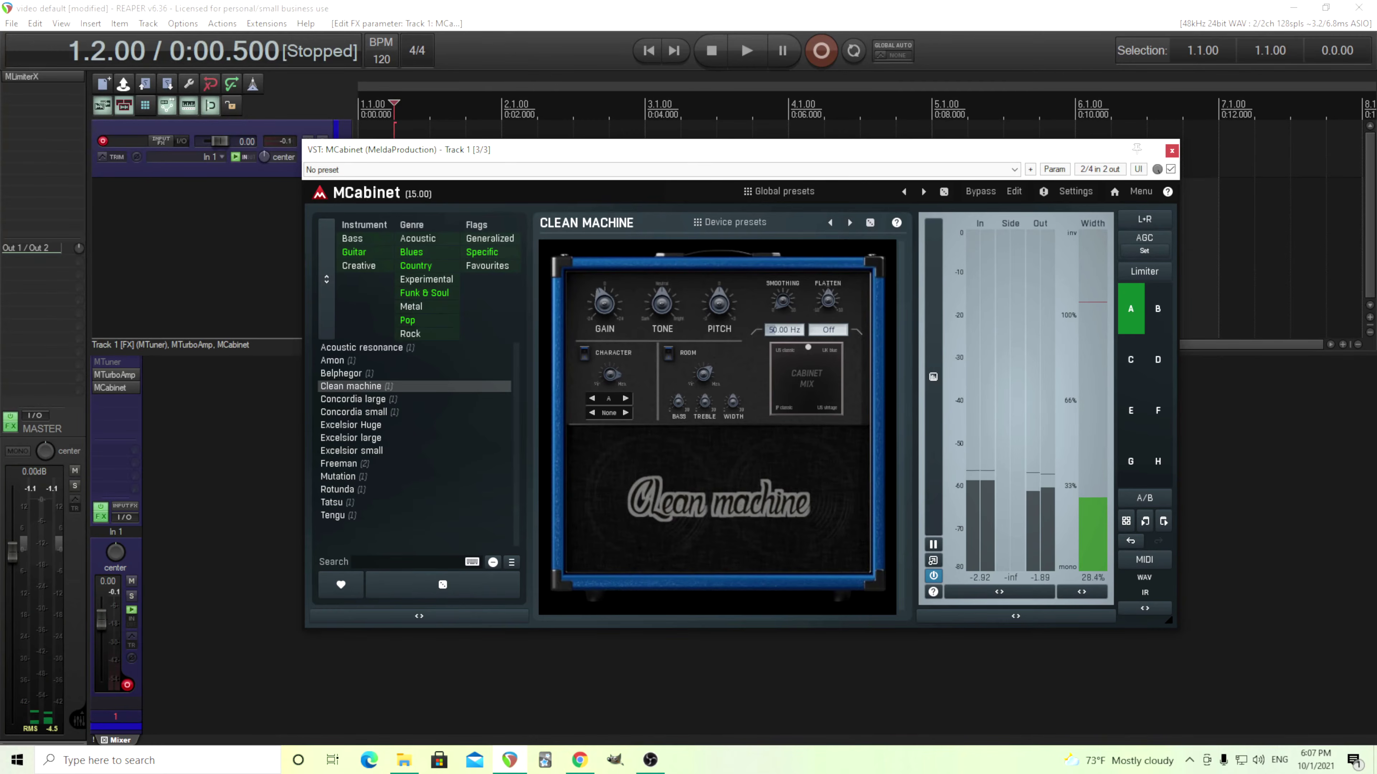
pyautogui.moveTo(785, 330); pyautogui.dragTo(786, 309)
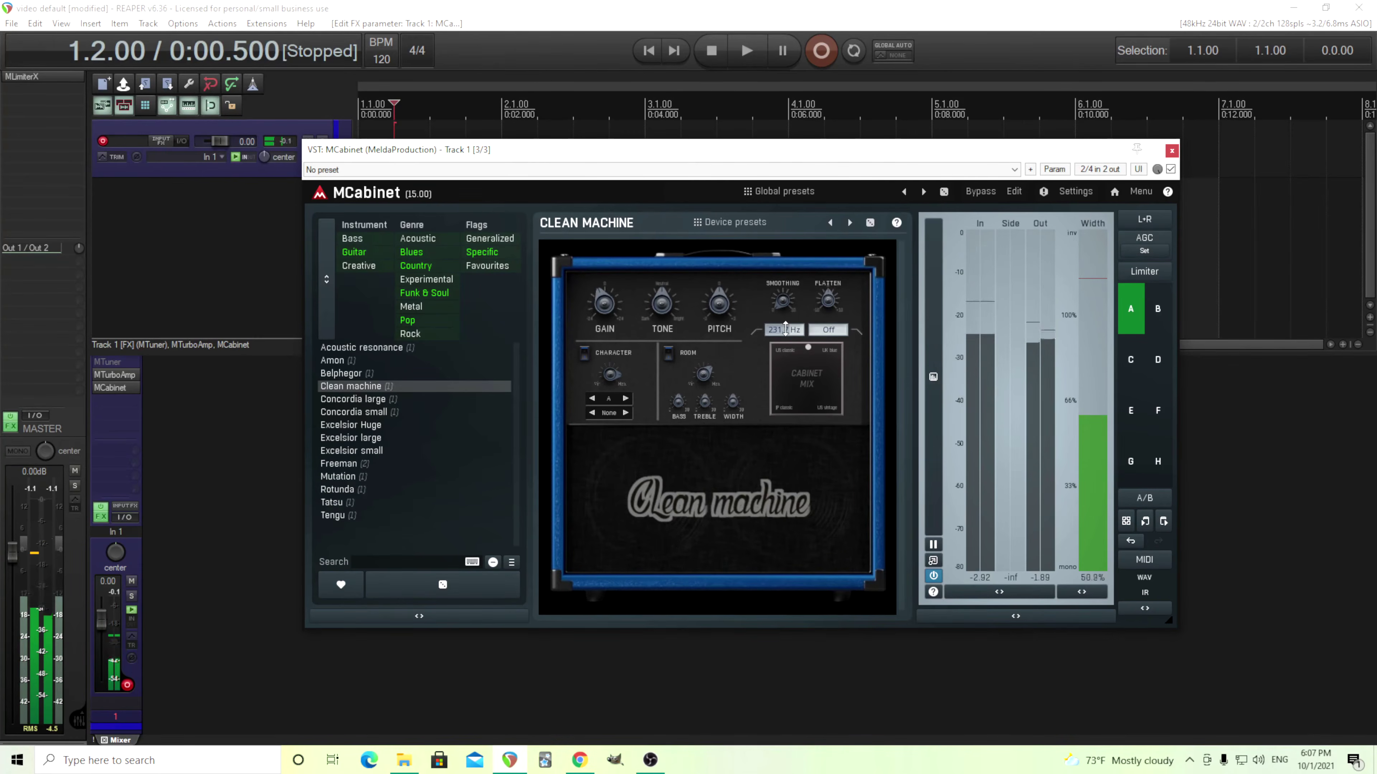
pyautogui.doubleClick(786, 329)
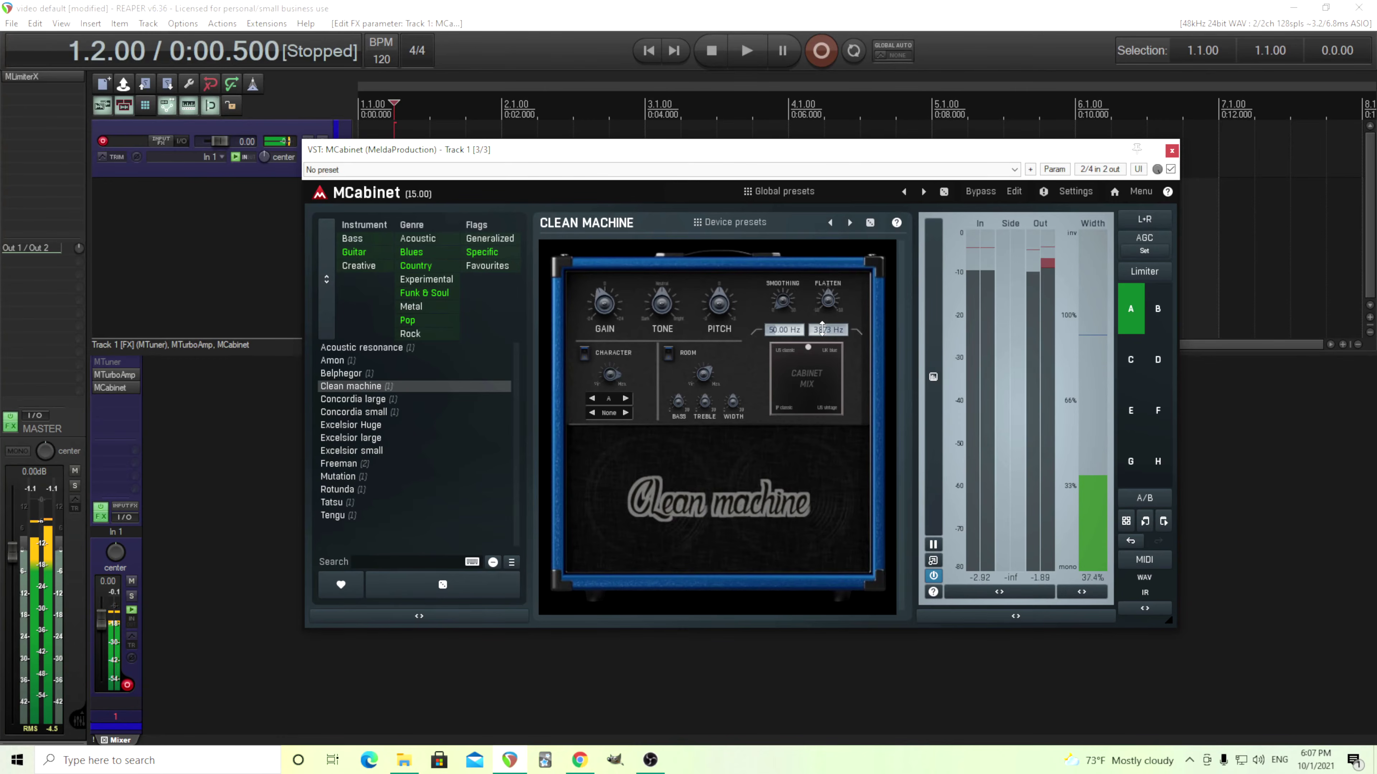
pyautogui.doubleClick(822, 329)
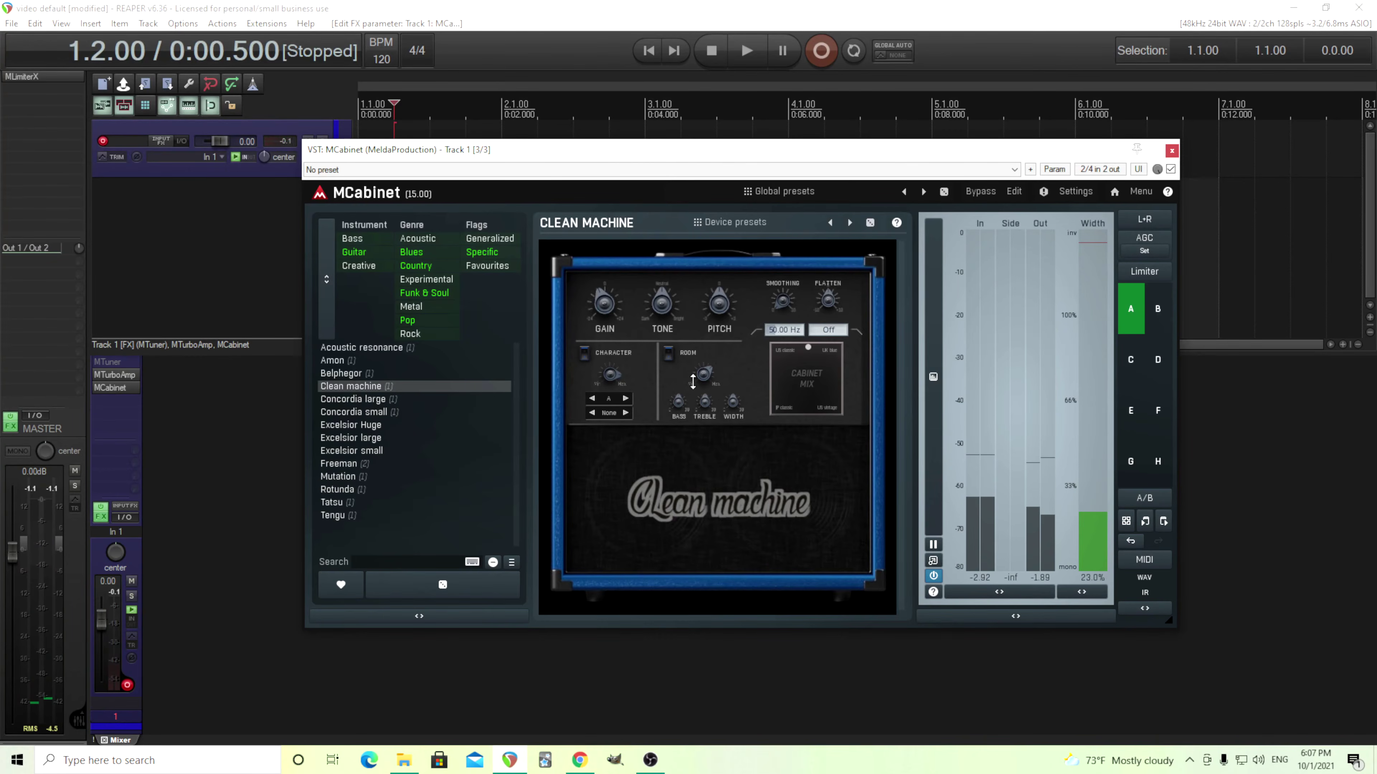
# Bypass MTurboAmp, load the Acoustic resonance cabinet in MCabinet and raise its Gain slightly
pyautogui.keyDown('shift'); pyautogui.click(114, 375); pyautogui.keyUp('shift')
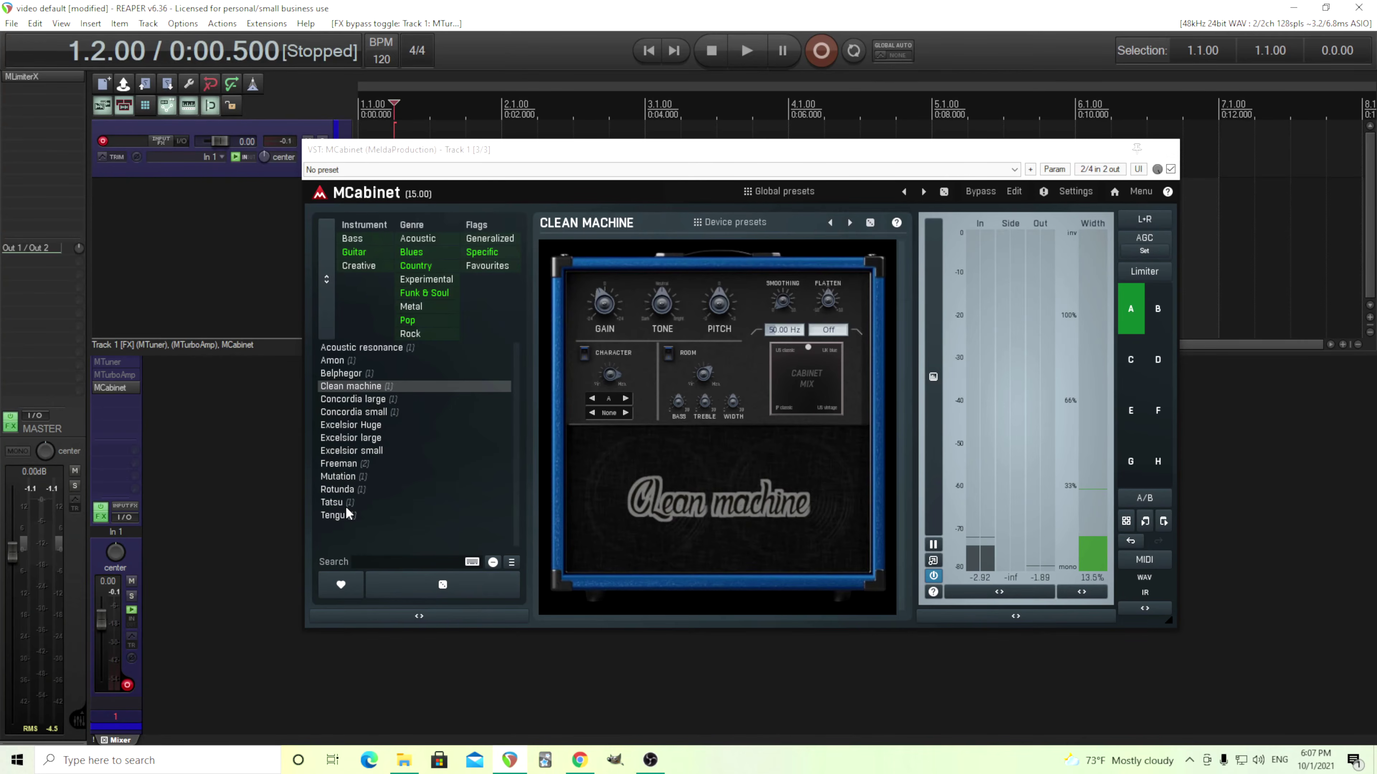
pyautogui.click(344, 350)
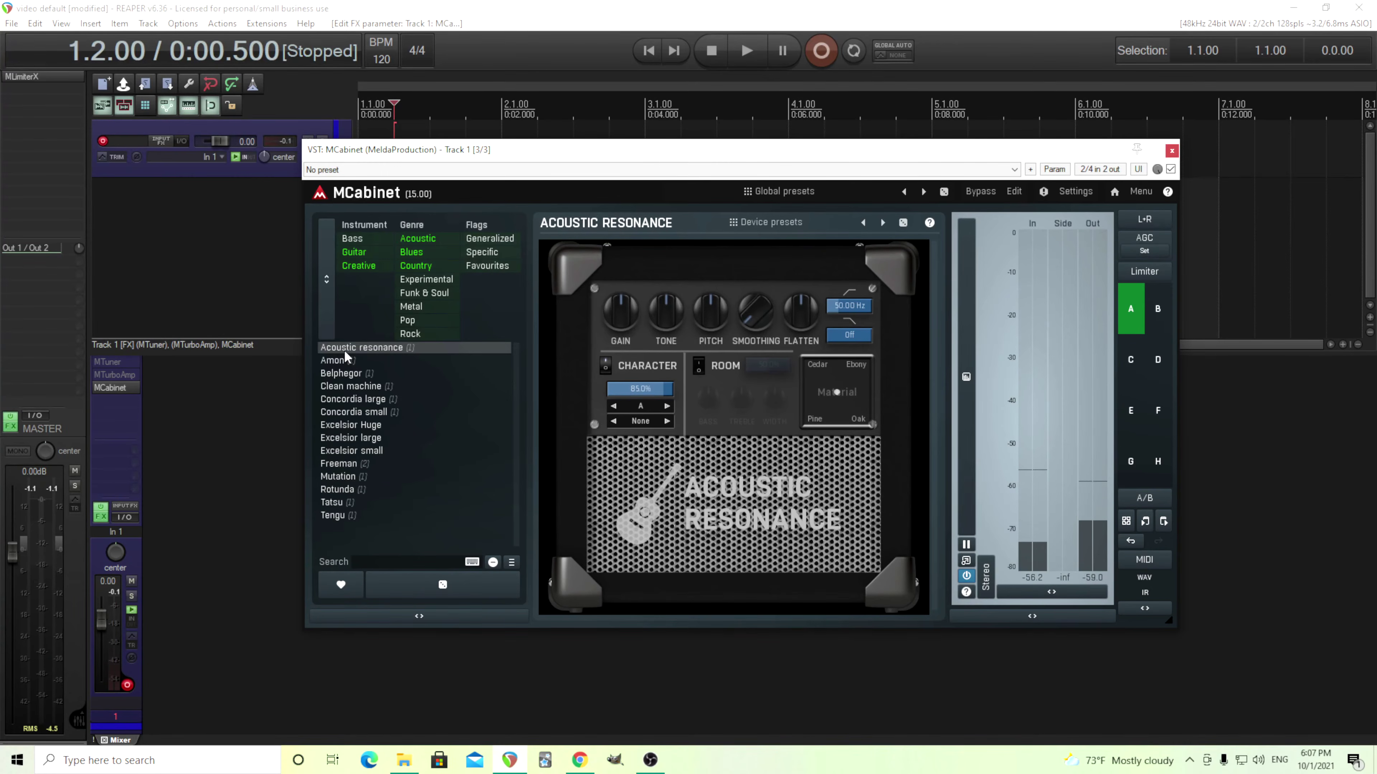
pyautogui.moveTo(617, 312); pyautogui.dragTo(616, 305)
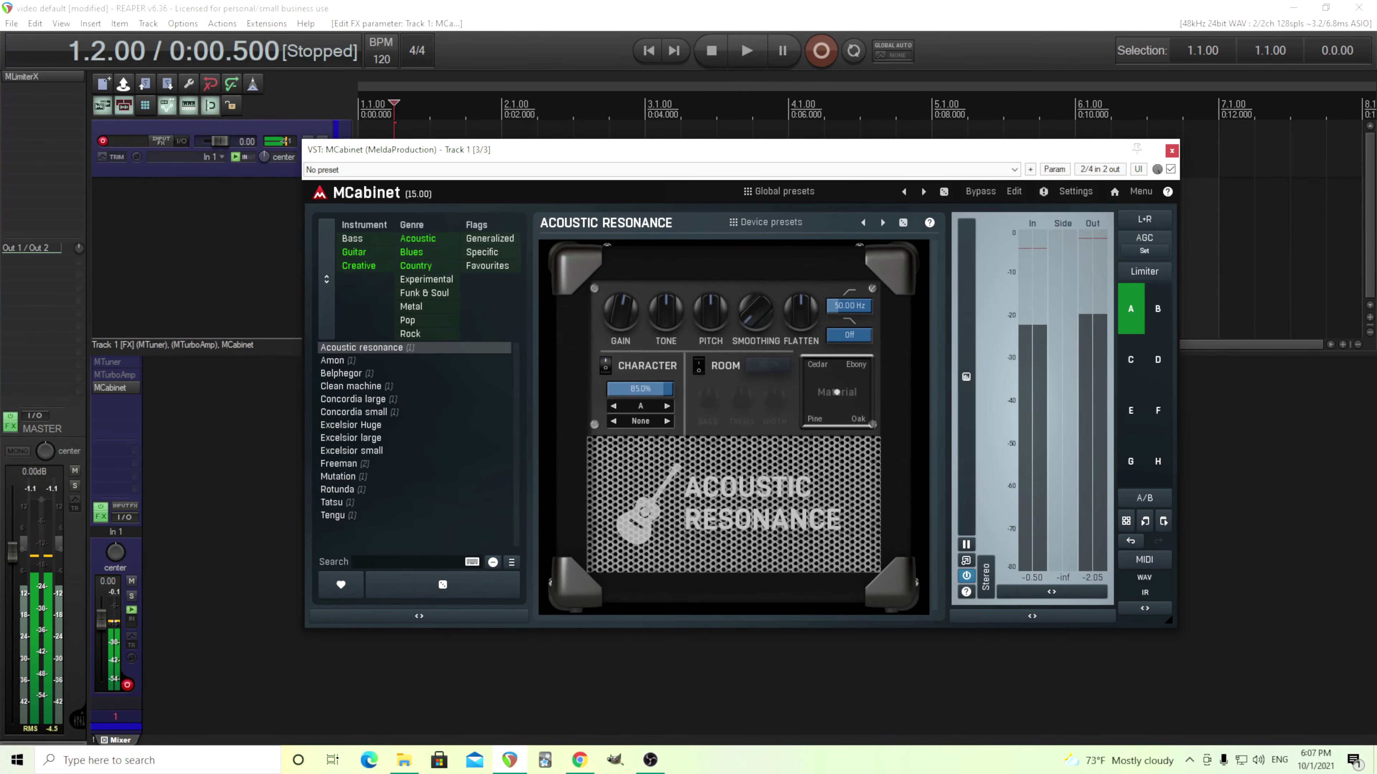
pyautogui.moveTo(614, 311); pyautogui.dragTo(614, 306)
# Set the Material point midway between Ebony and Oak and Character B to 94.2%, and enable the Room section
pyautogui.moveTo(837, 386); pyautogui.dragTo(806, 361)
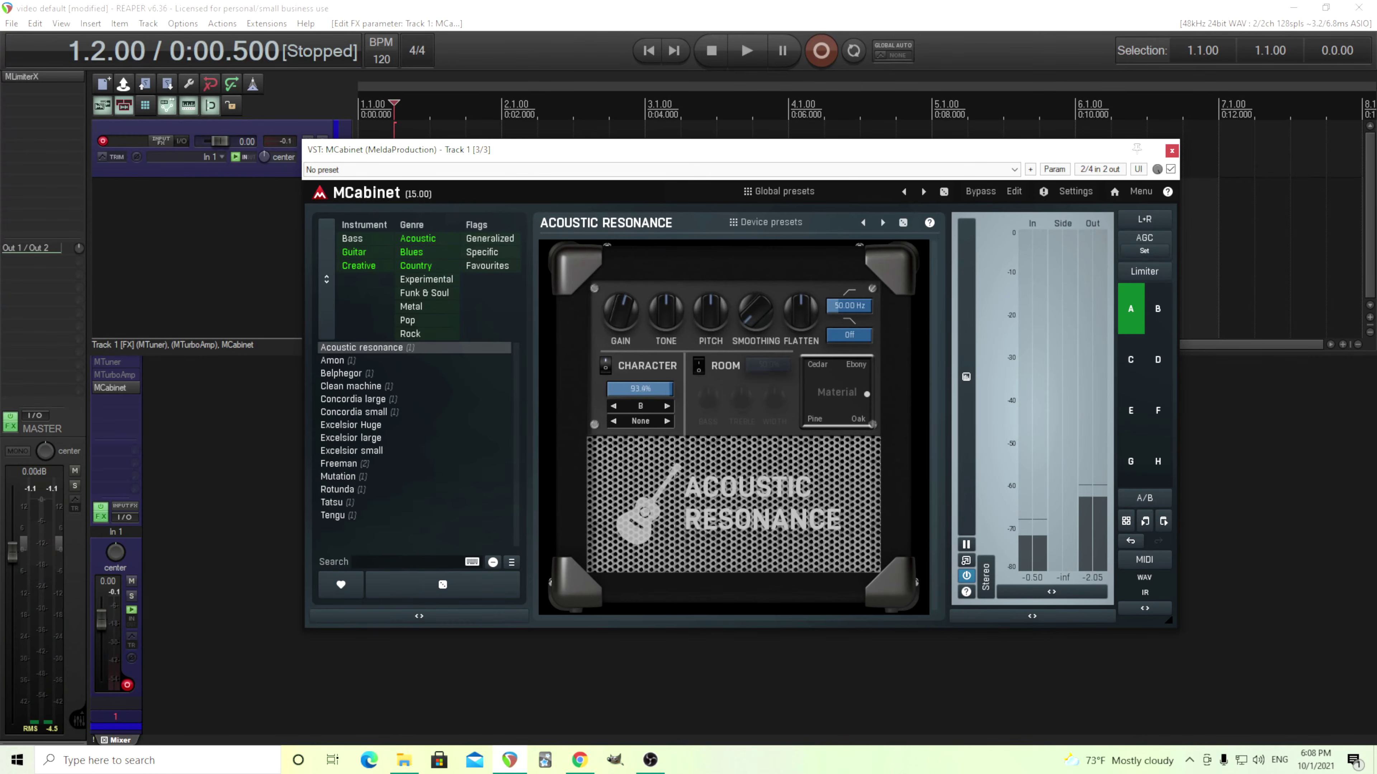
pyautogui.moveTo(654, 388); pyautogui.dragTo(654, 377)
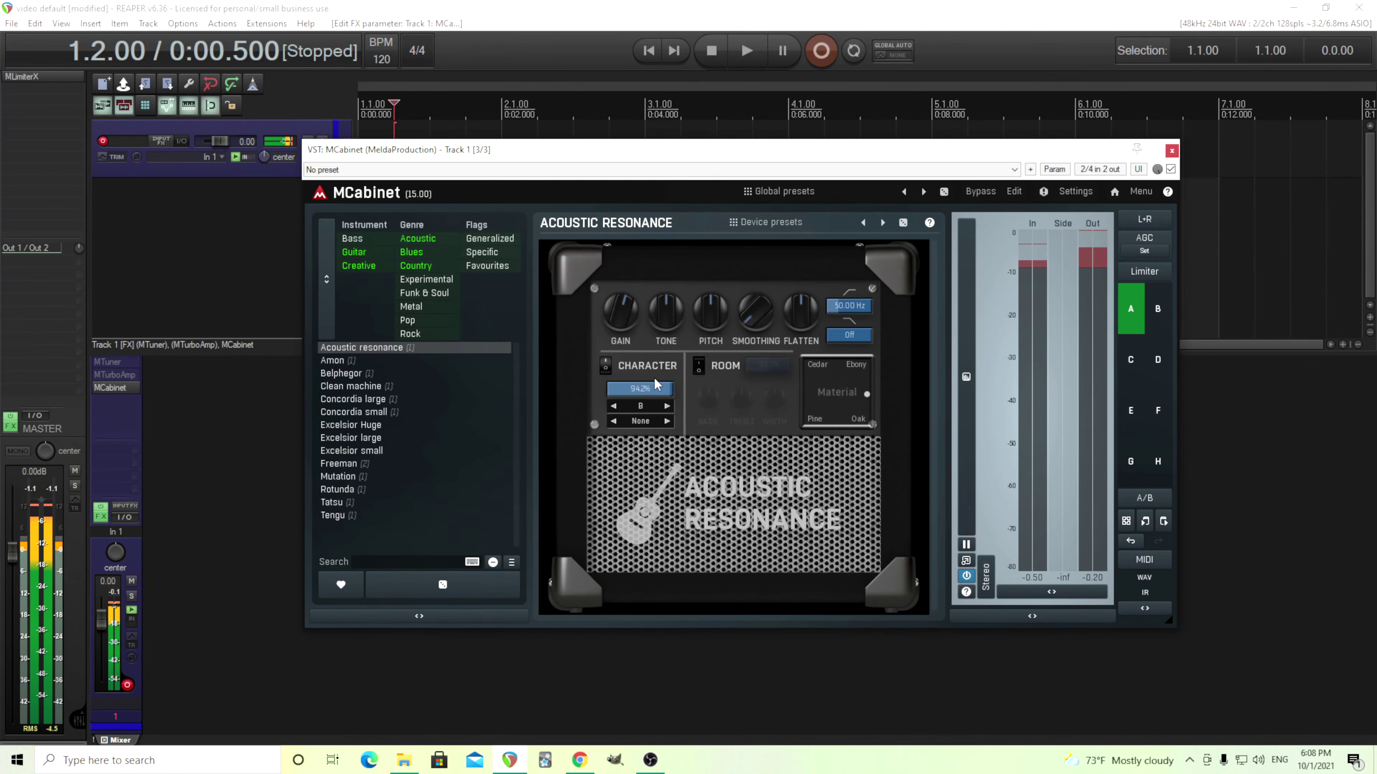
pyautogui.click(699, 367)
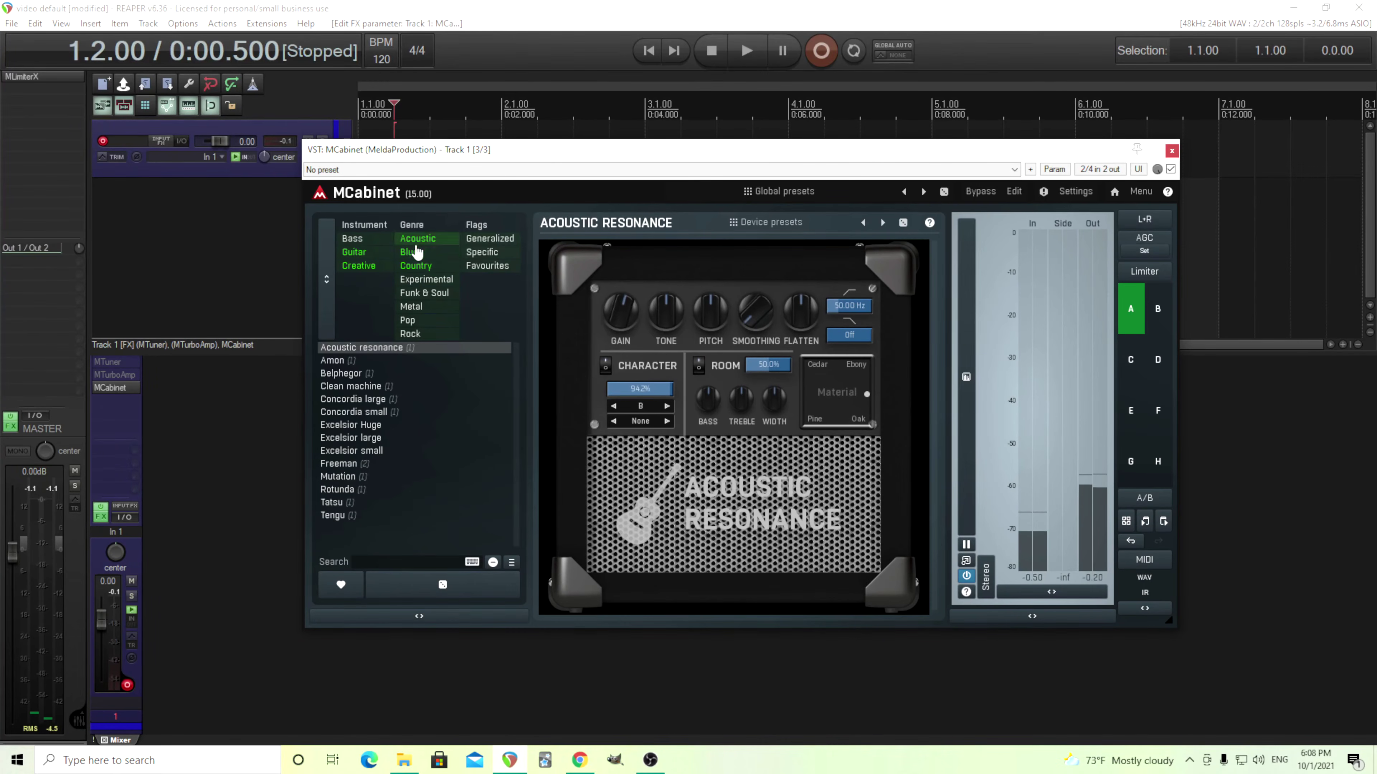
# Filter the cabinet list by the Creative instrument and the Acoustic, Blues, Country, Funk & Soul, Metal, Pop and Rock genres
pyautogui.click(371, 271)
pyautogui.click(364, 259)
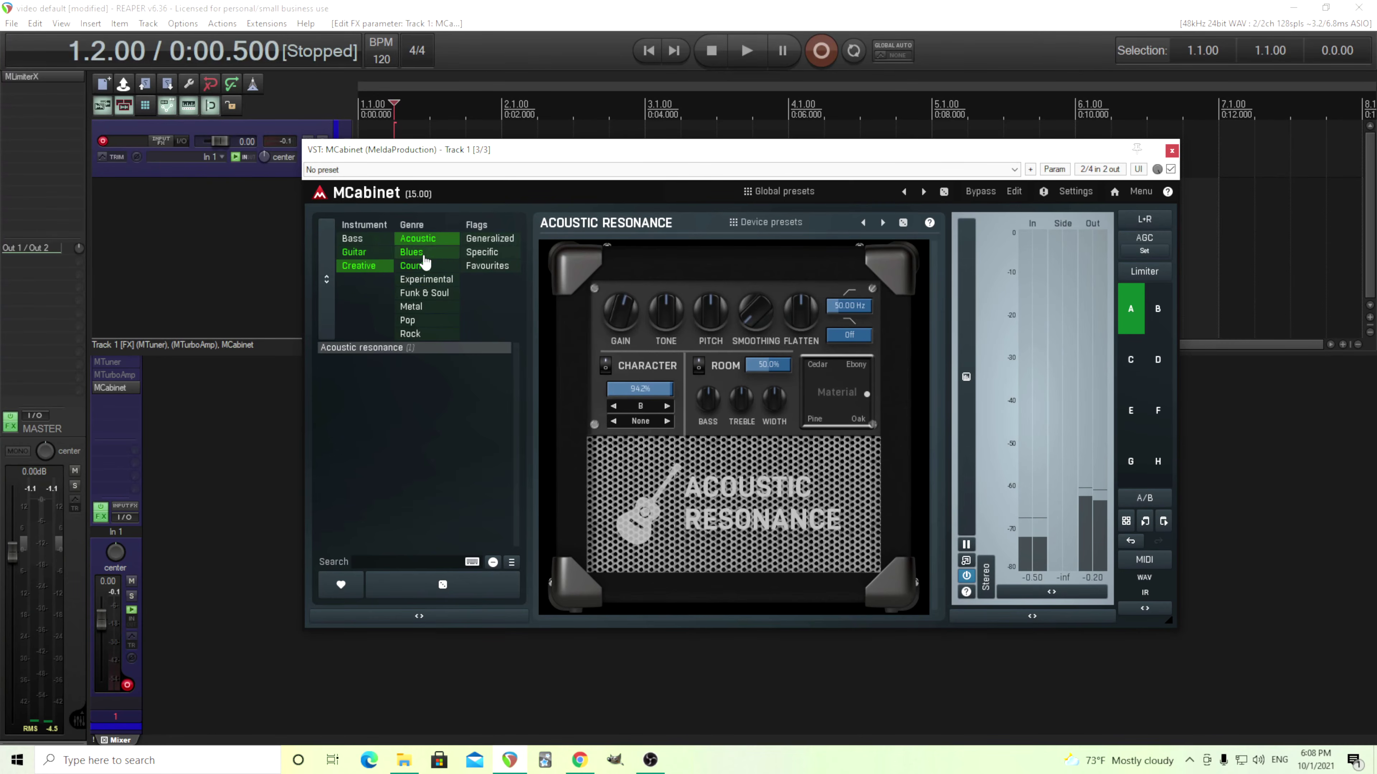
pyautogui.click(430, 297)
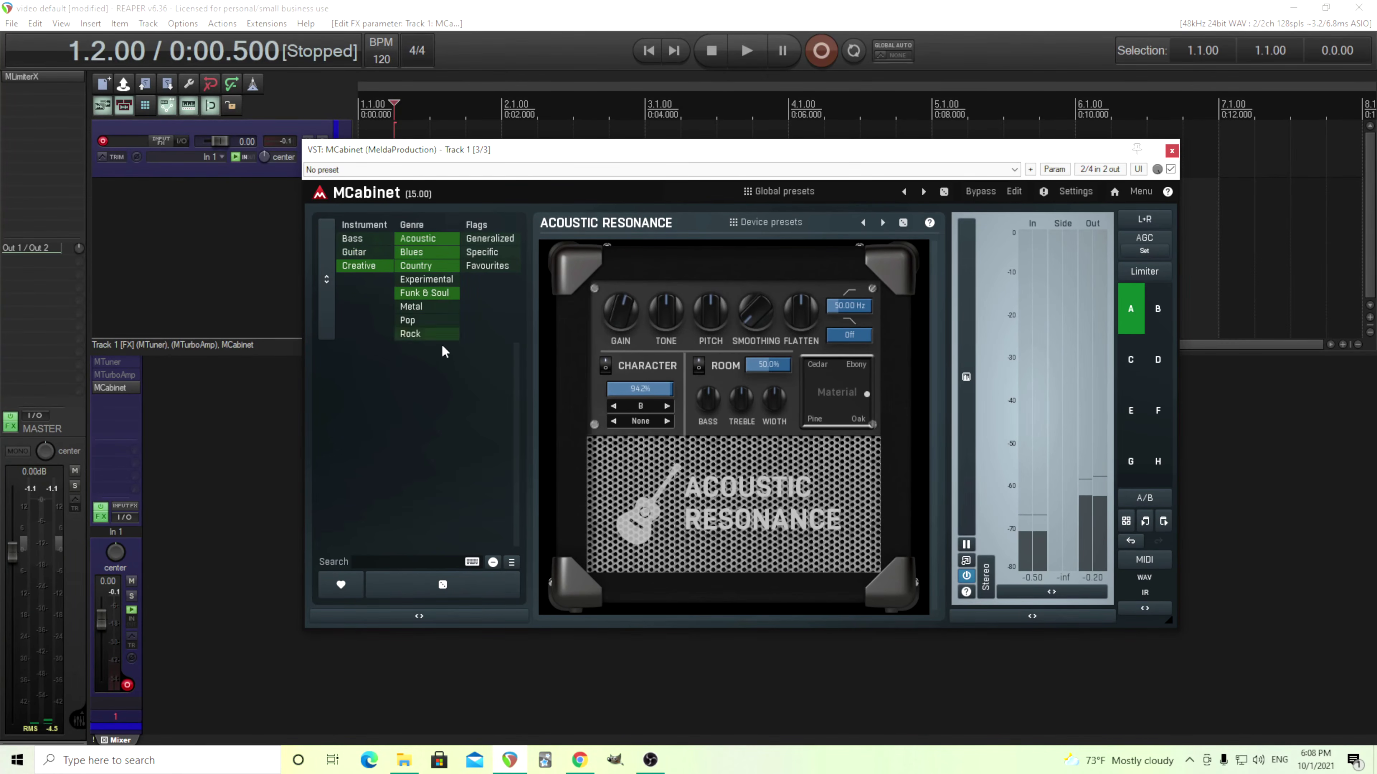
pyautogui.click(422, 308)
pyautogui.click(421, 321)
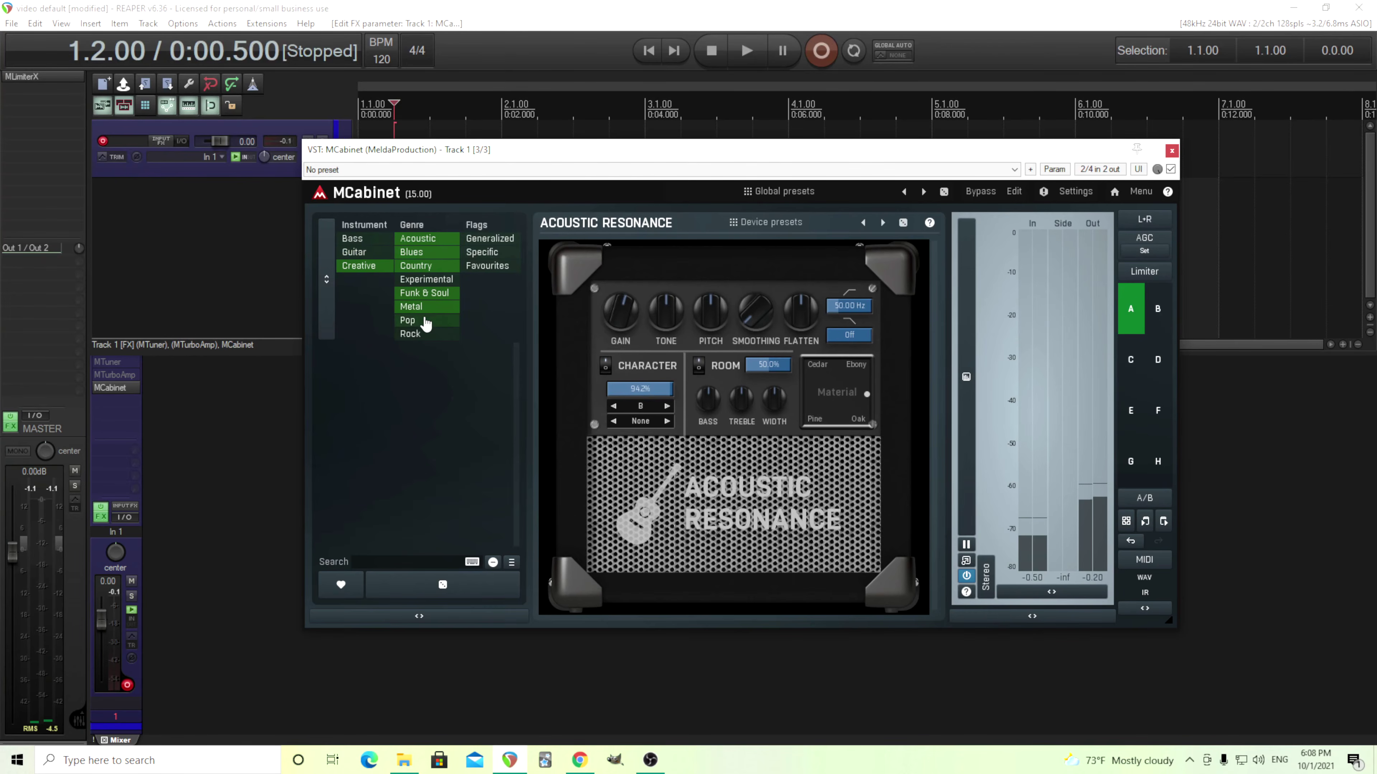
pyautogui.click(428, 334)
# Switch the instrument filter to Guitar and clear every selected genre filter
pyautogui.click(361, 252)
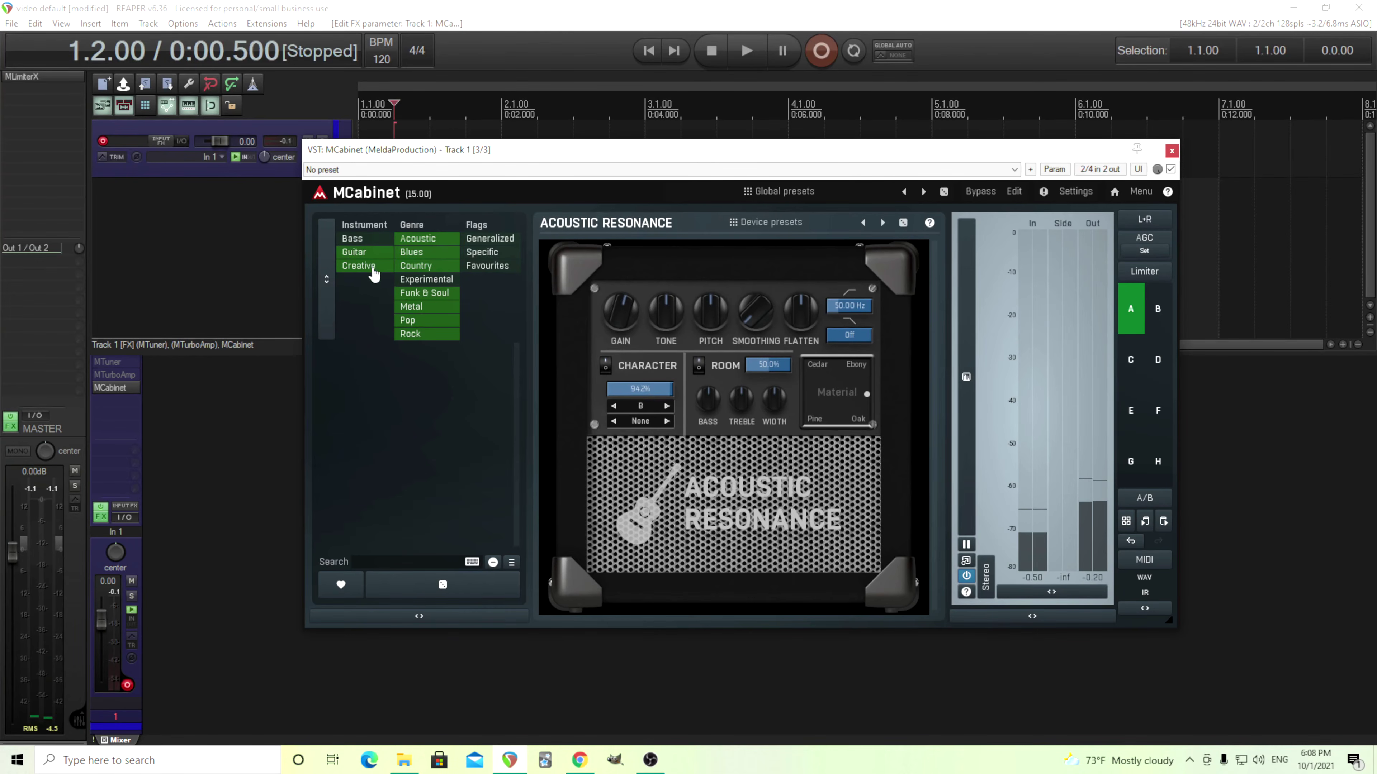
pyautogui.click(414, 239)
pyautogui.click(411, 252)
pyautogui.click(415, 265)
pyautogui.click(431, 300)
pyautogui.click(433, 308)
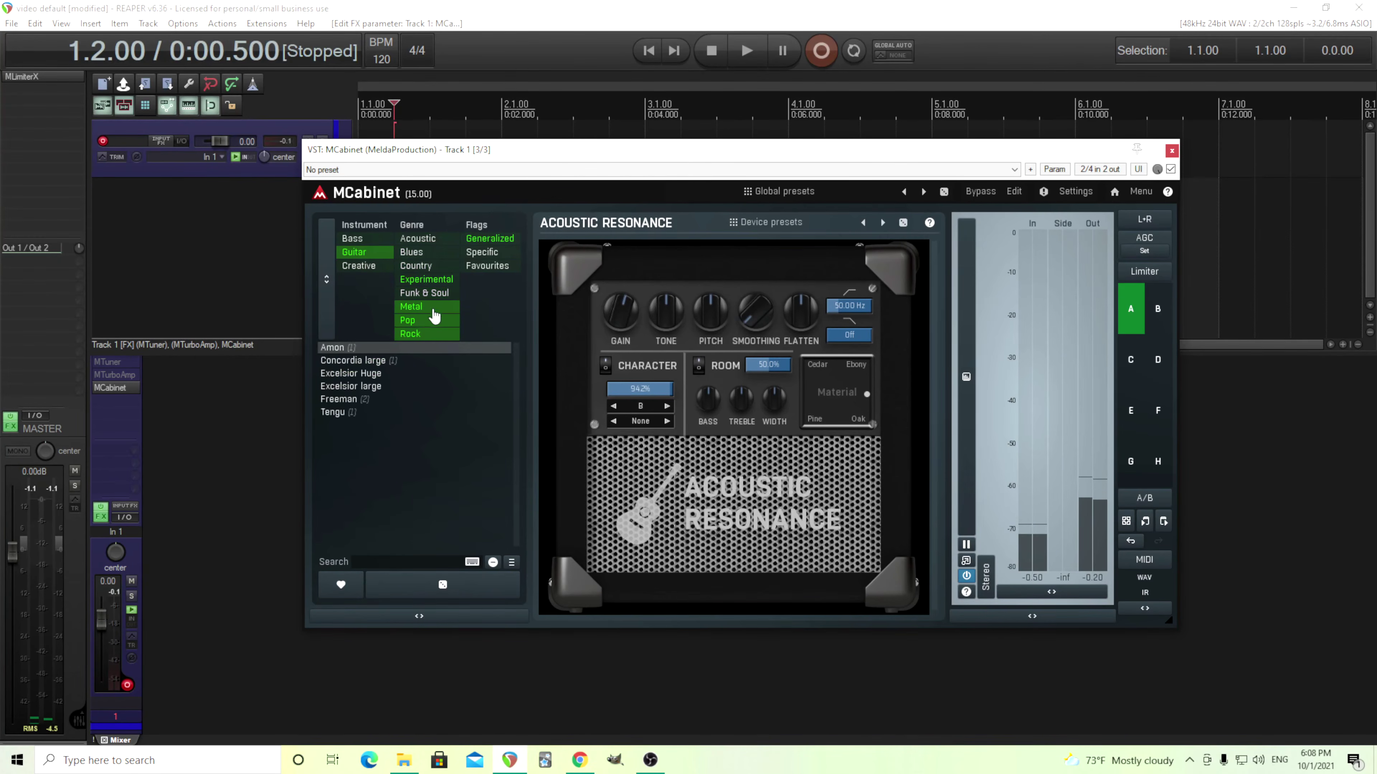
pyautogui.click(434, 320)
pyautogui.click(428, 333)
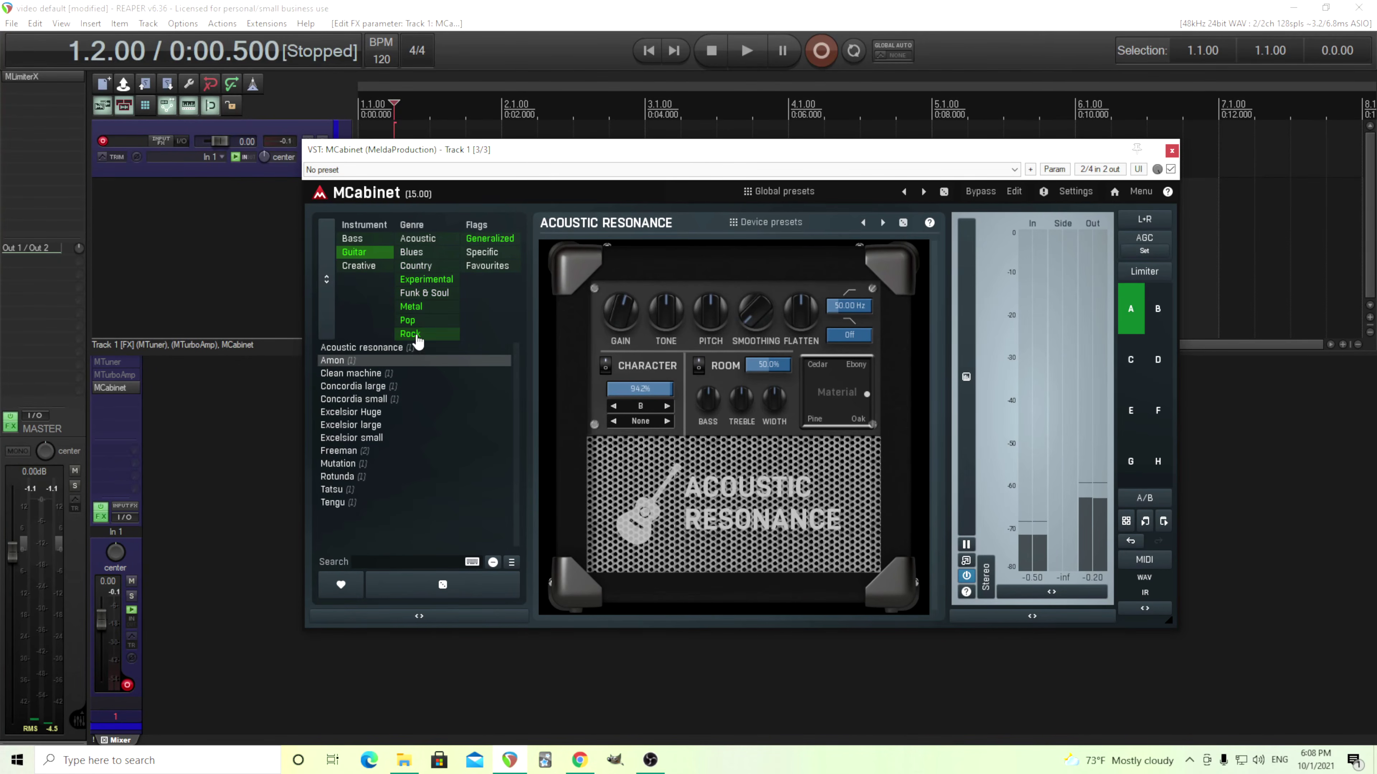
# Try the Rock and Pop genre filters on the Guitar cabinets, and leave only Funk & Soul selected as genre
pyautogui.click(416, 335)
pyautogui.click(422, 334)
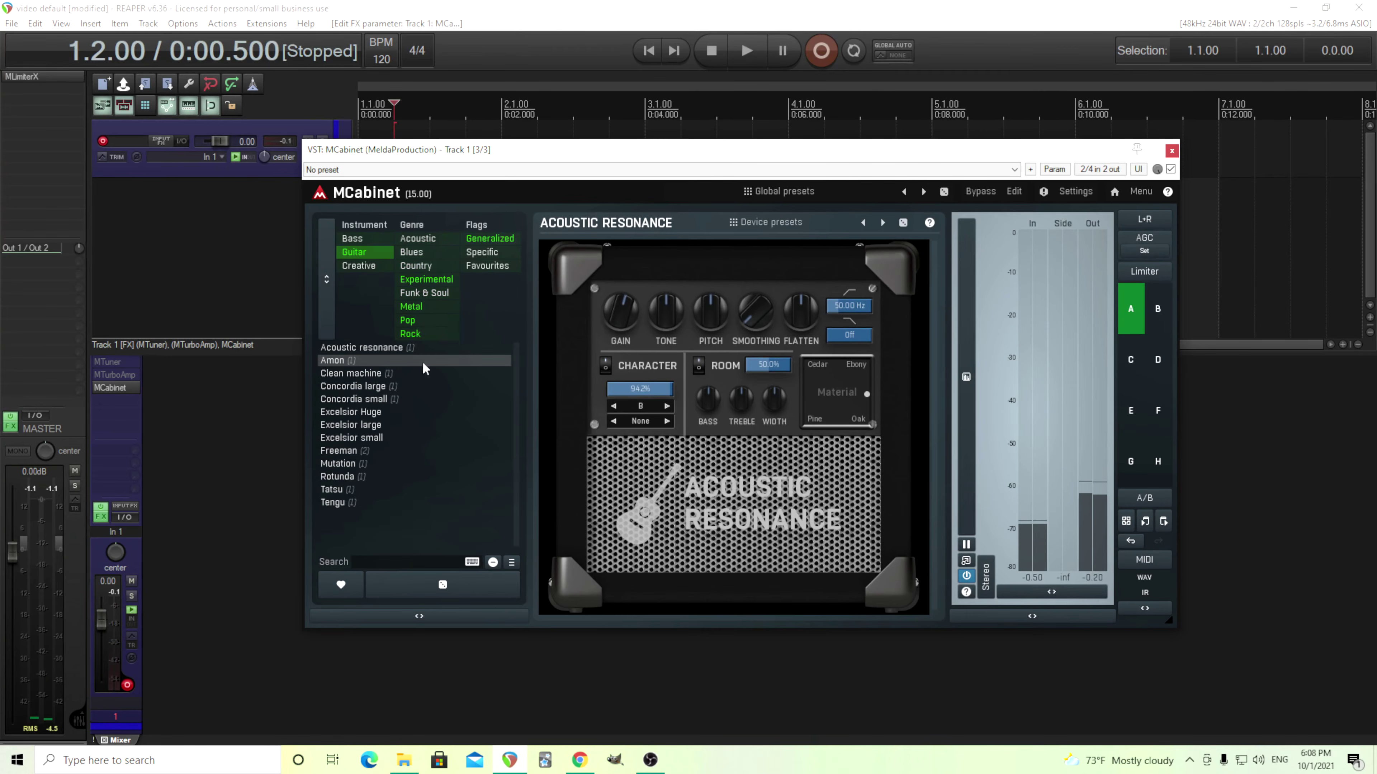
pyautogui.click(416, 321)
pyautogui.click(415, 321)
pyautogui.click(420, 296)
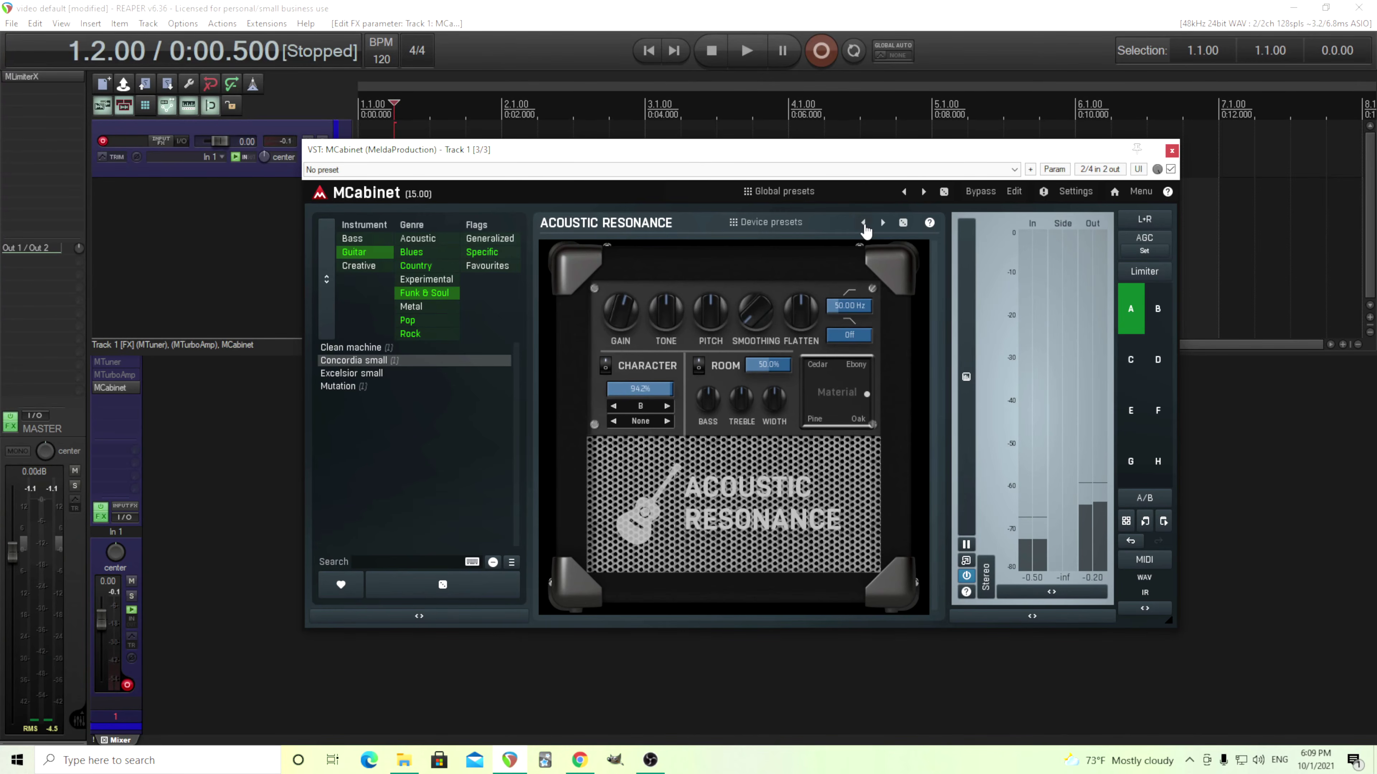
# Open the cabinet's edit view, look over Widener 1's advanced bass and treble decay controls, and return to the Cabinet section
pyautogui.click(1015, 194)
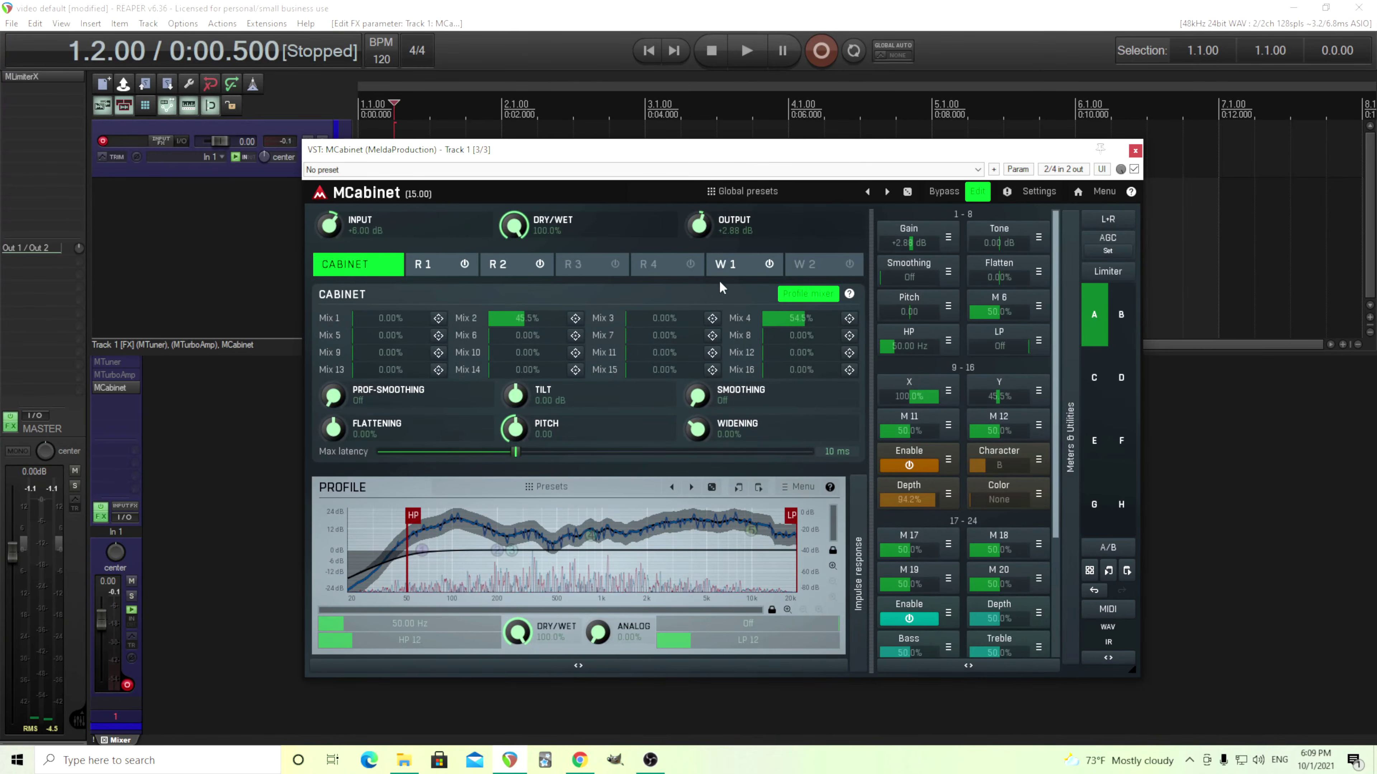
pyautogui.click(726, 264)
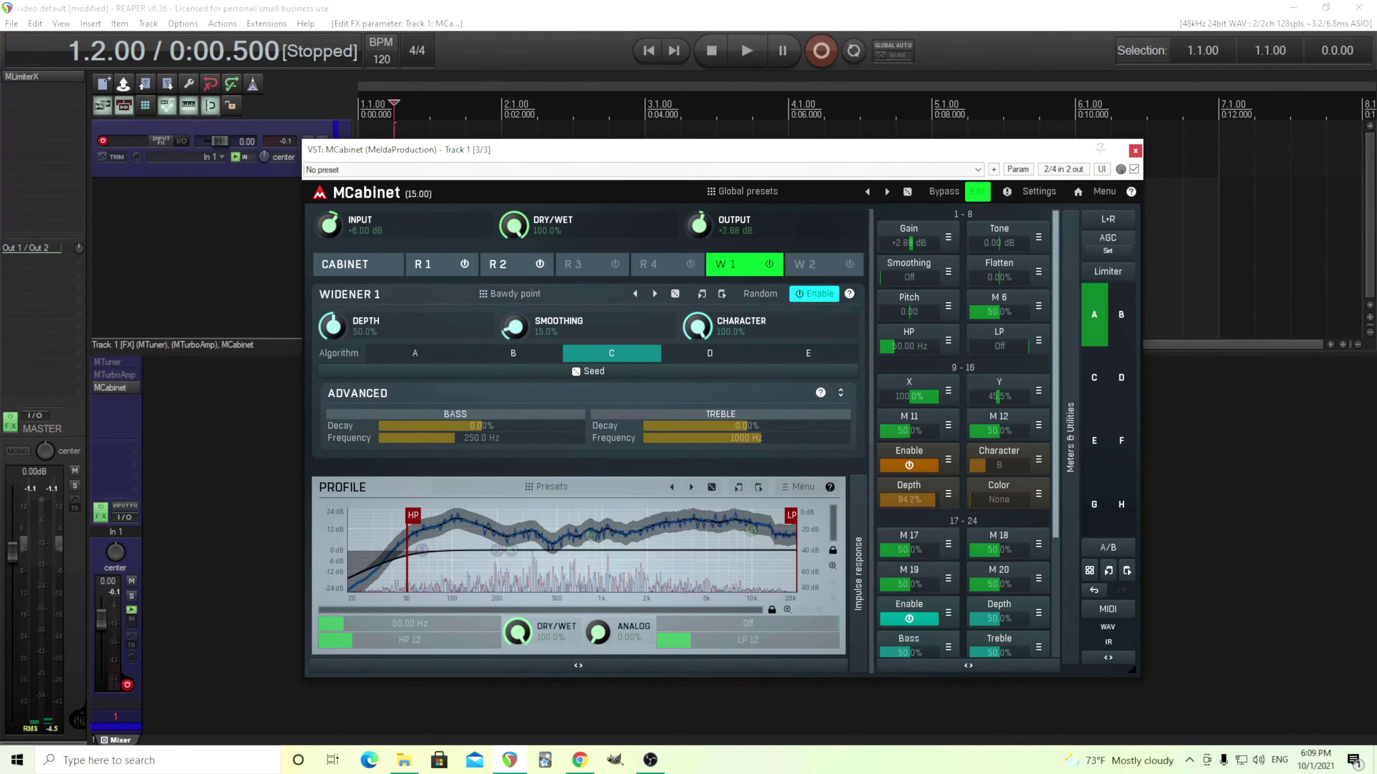
pyautogui.moveTo(488, 426); pyautogui.dragTo(513, 610)
pyautogui.moveTo(743, 429); pyautogui.dragTo(753, 427)
pyautogui.click(345, 272)
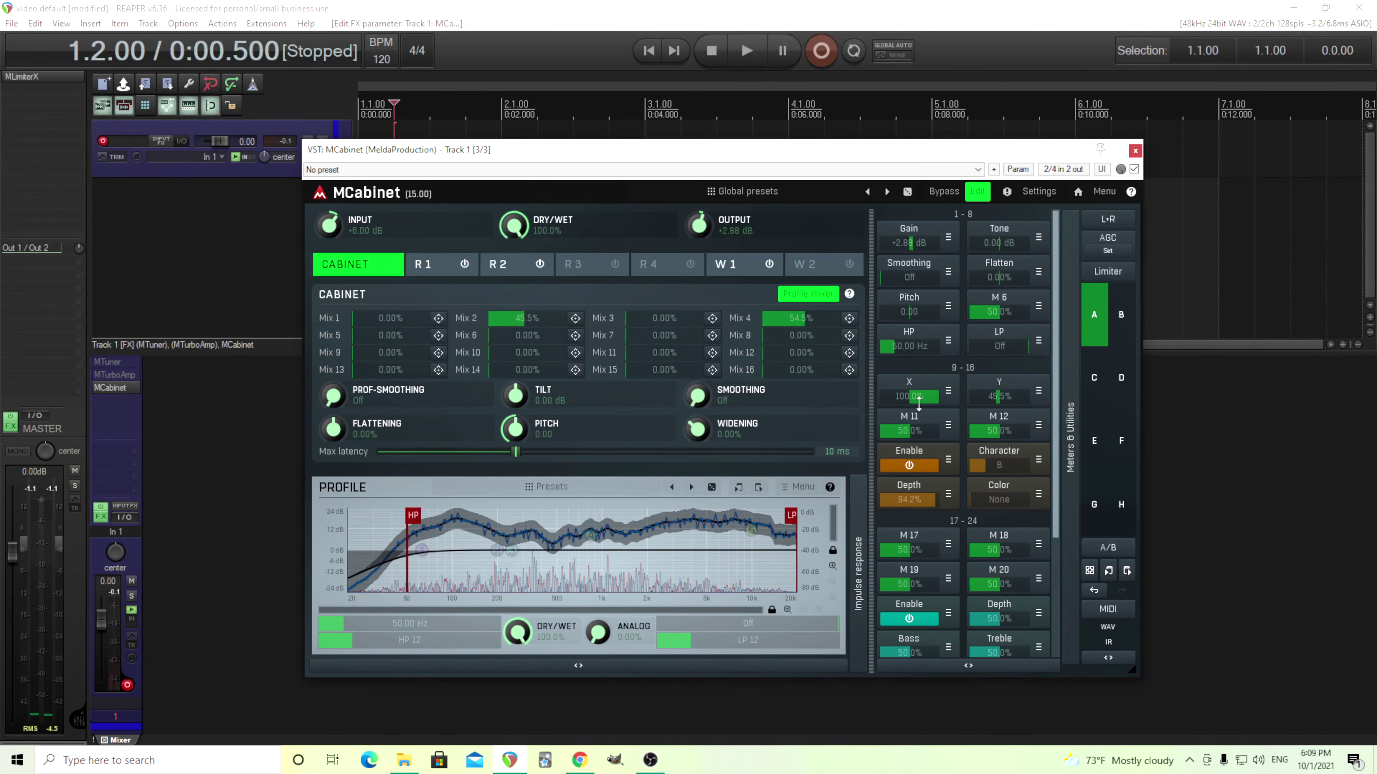
# Compare the Cabinet section with the profile mixer off and on, and analyse Aco Bass 1.wav as the impulse response for Mix 1
pyautogui.click(794, 295)
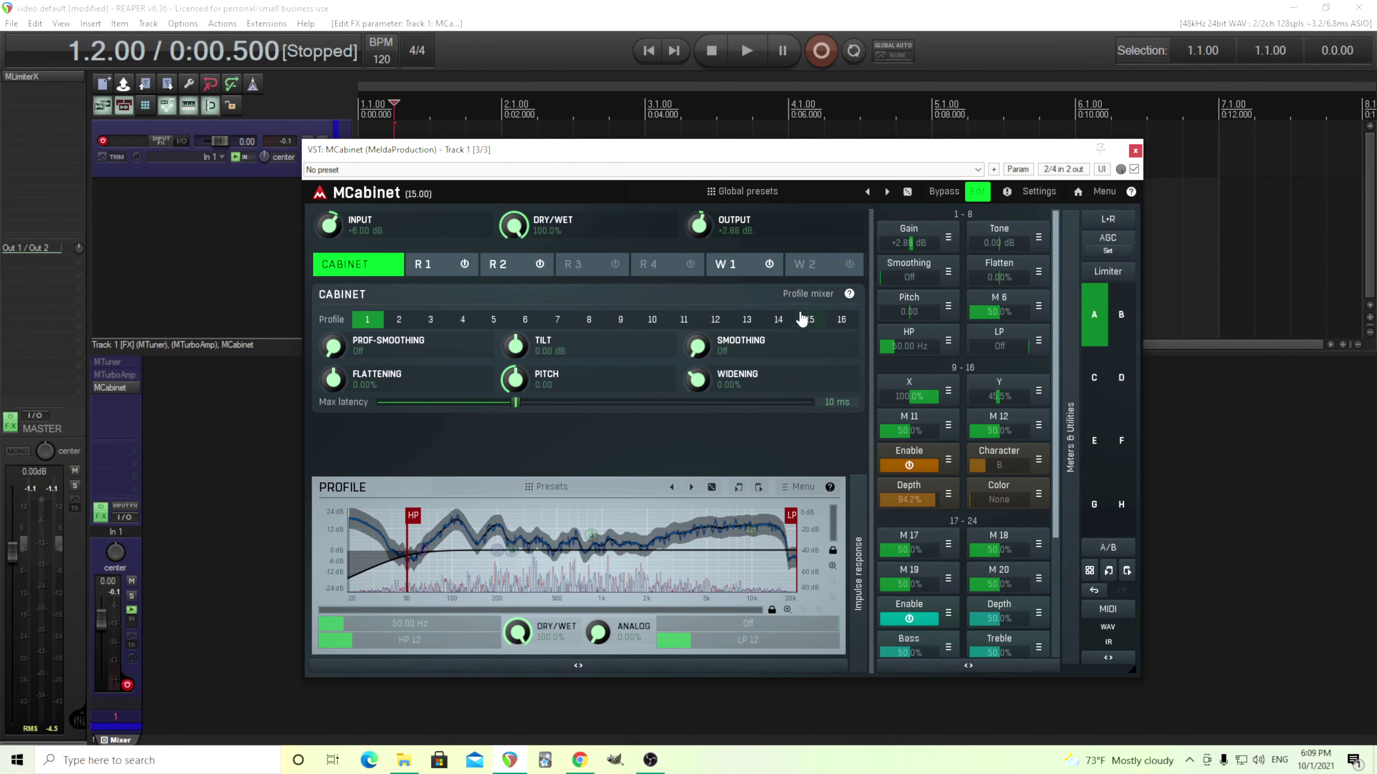
pyautogui.click(809, 295)
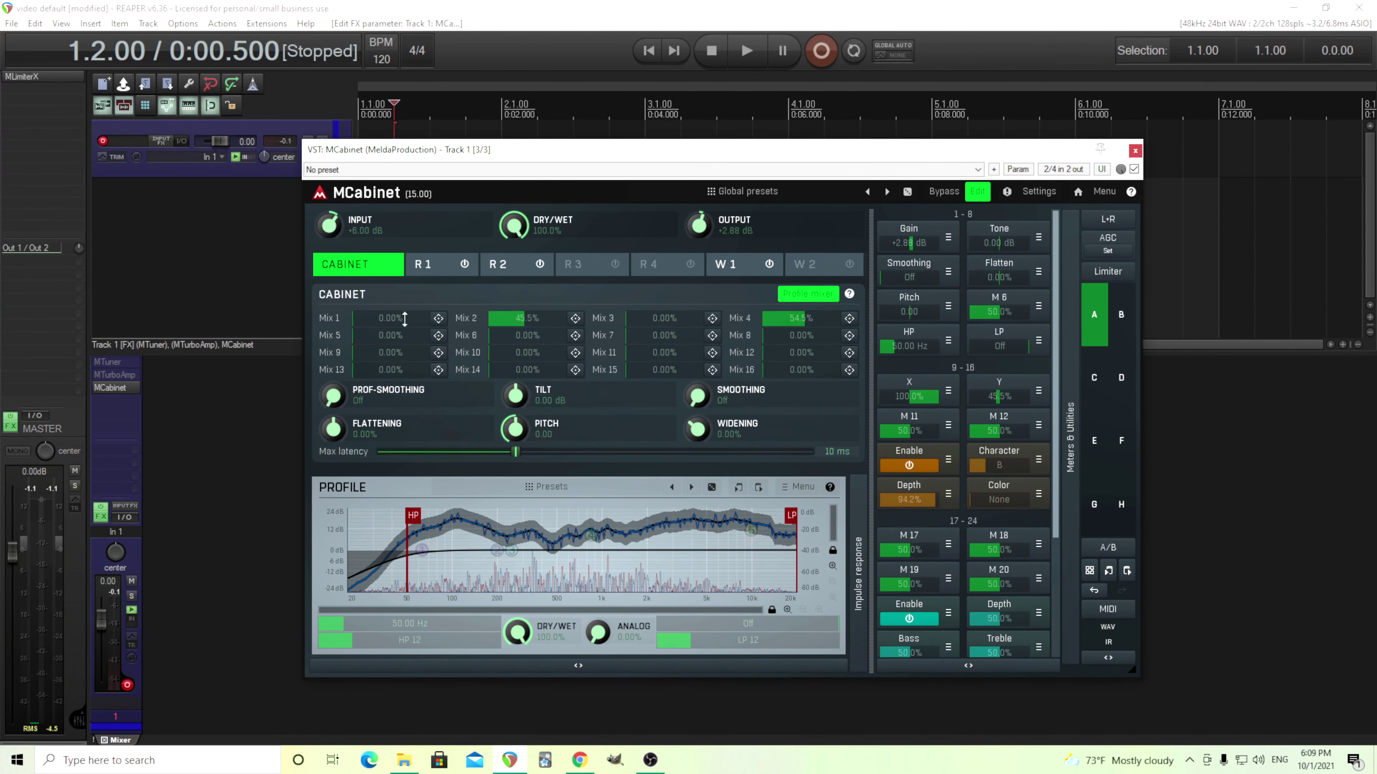
pyautogui.click(439, 319)
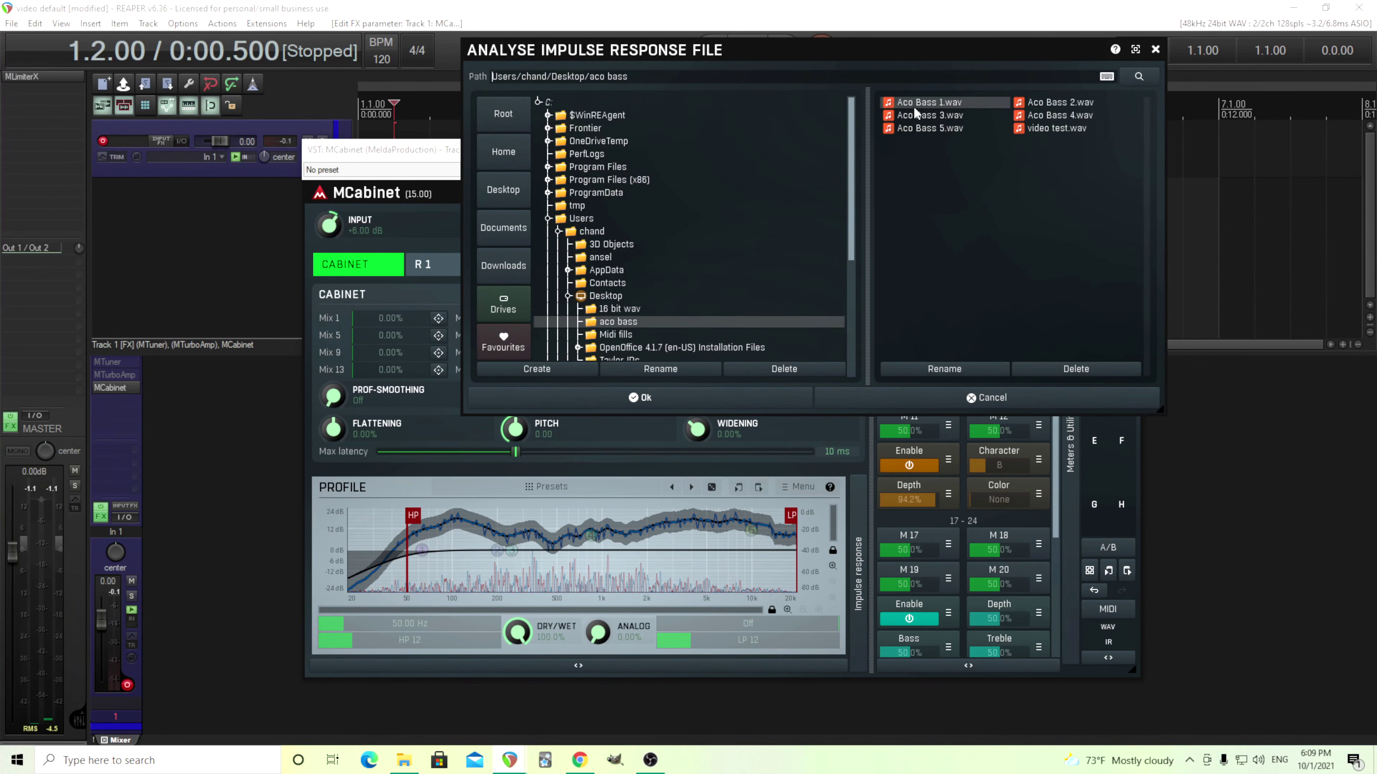
pyautogui.click(653, 401)
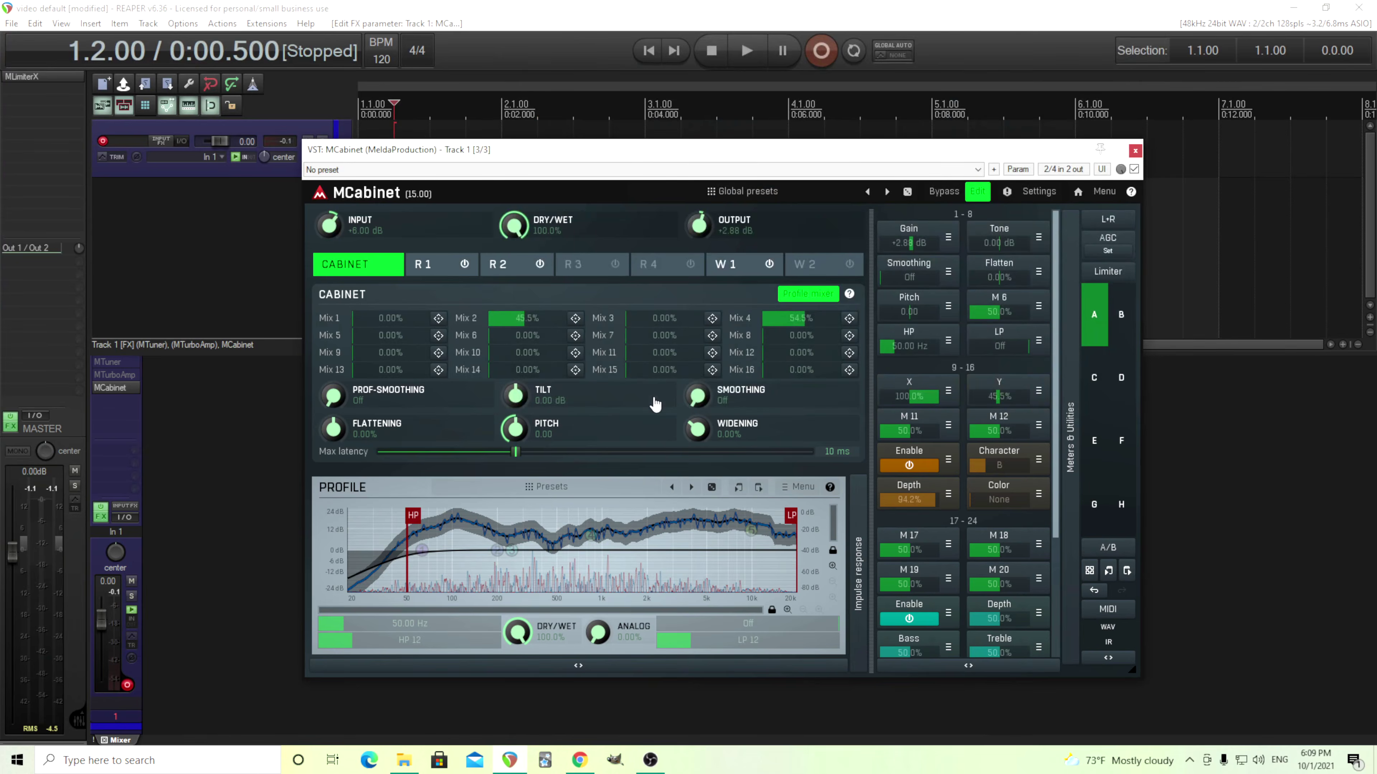
# Turn off the profile mixer and load Aco Bass 2 from the aco bass folder in File Explorer into profile 2
pyautogui.click(814, 296)
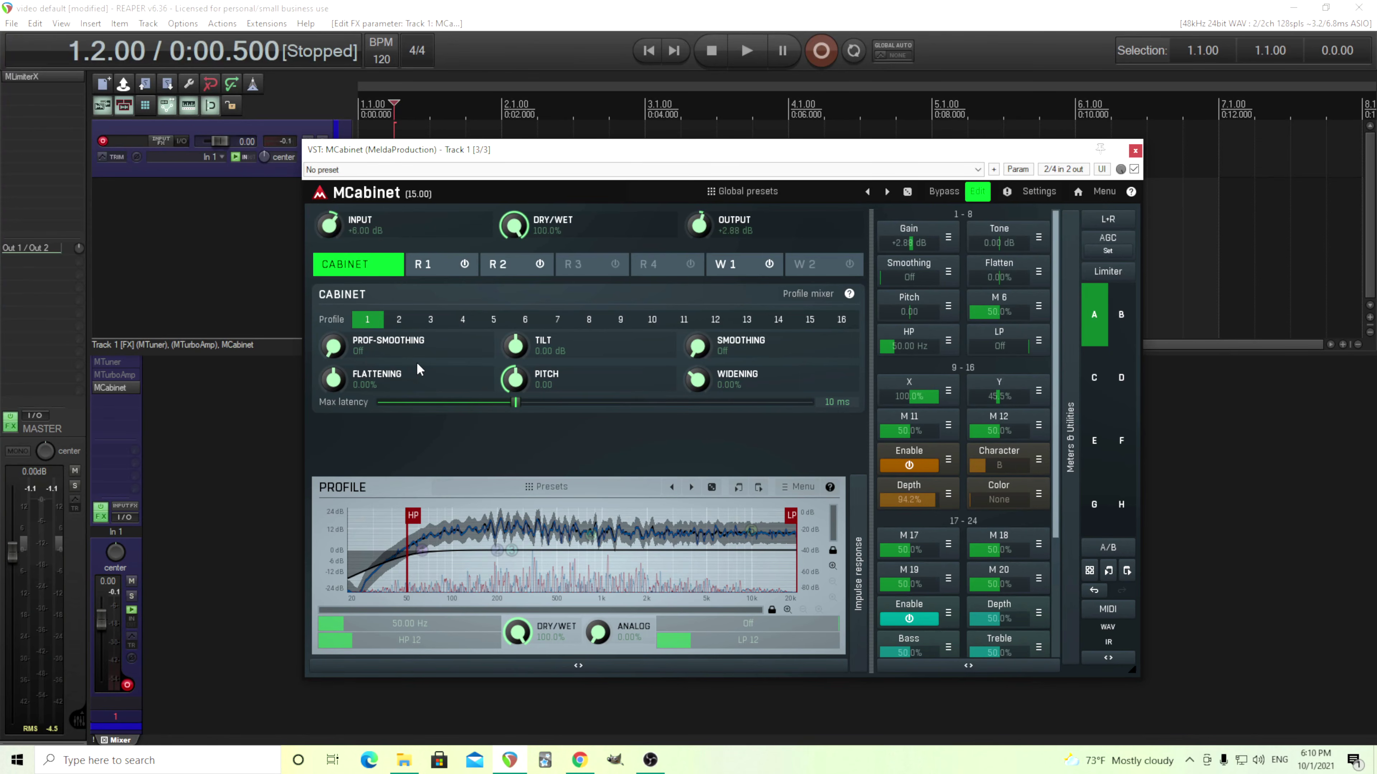
pyautogui.click(404, 320)
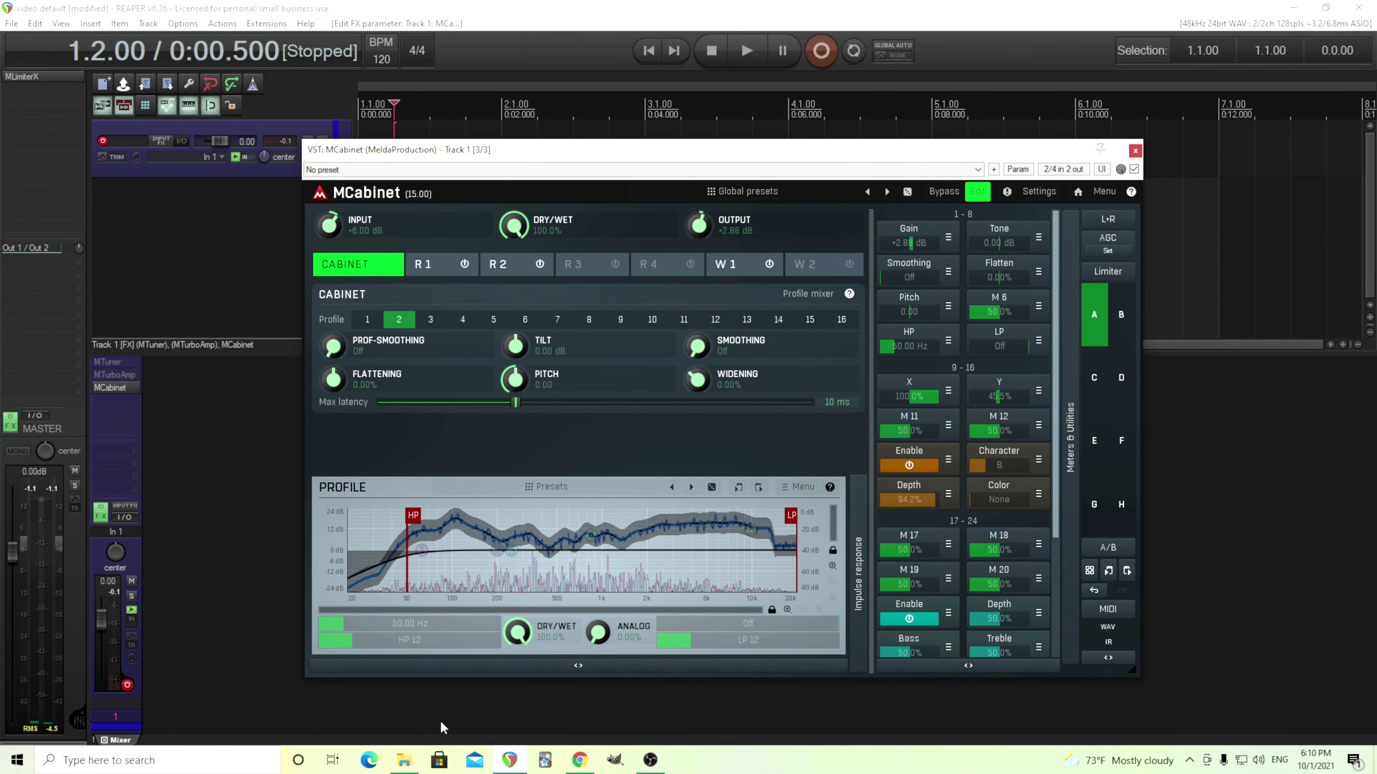
pyautogui.click(404, 760)
pyautogui.moveTo(839, 177); pyautogui.dragTo(1080, 185)
pyautogui.moveTo(987, 283); pyautogui.dragTo(606, 519)
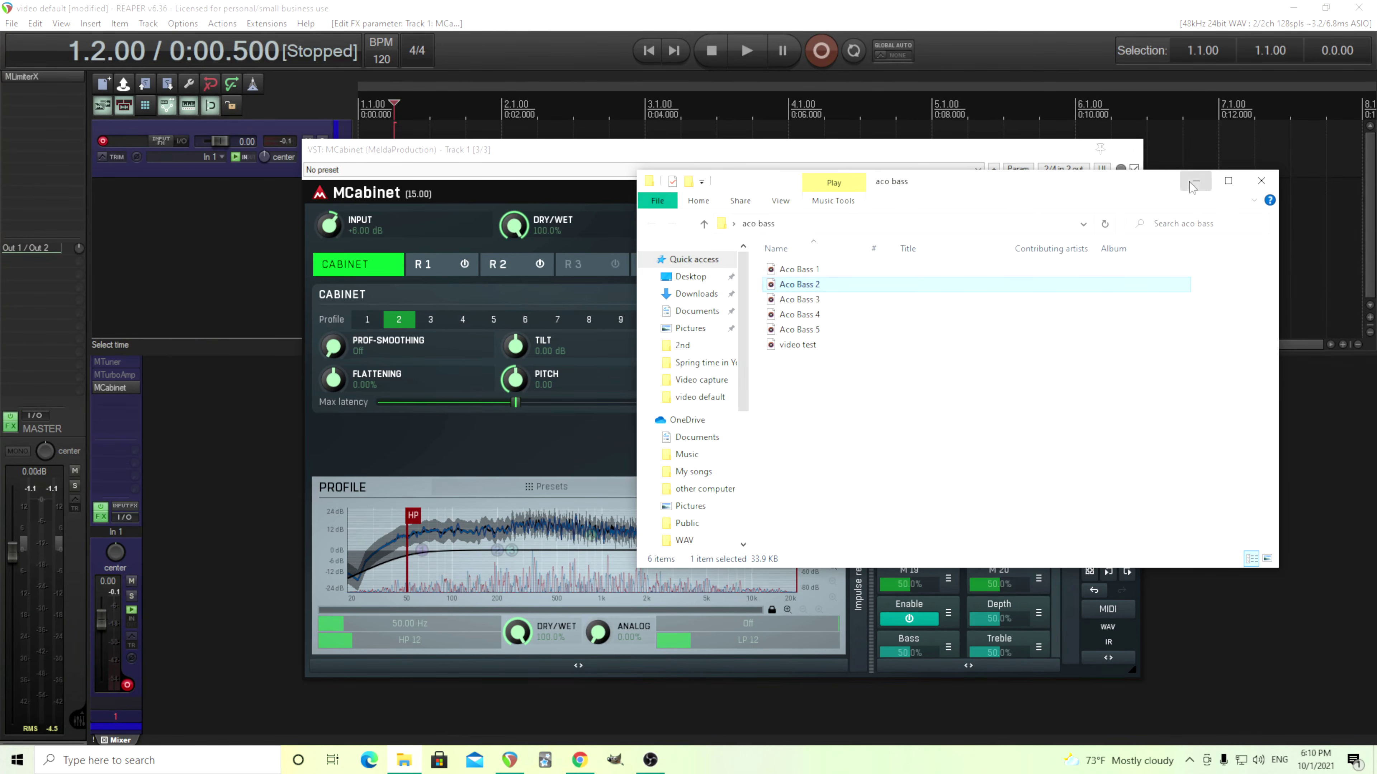
pyautogui.hotkey('alt', 'Tab')
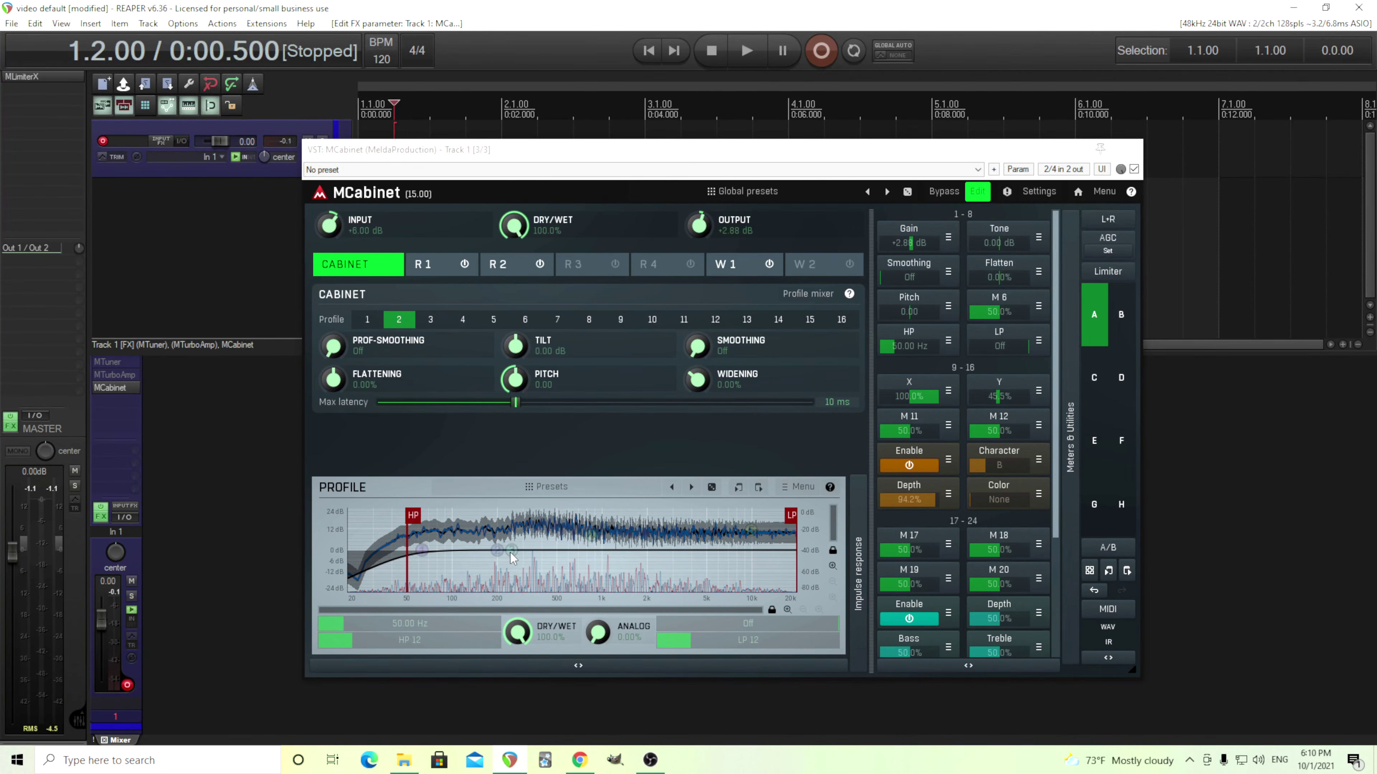
# Activate equalizer point 3 between 200 and 500 Hz on profile 2, and view the profile's analyse and export IR options
pyautogui.click(585, 536)
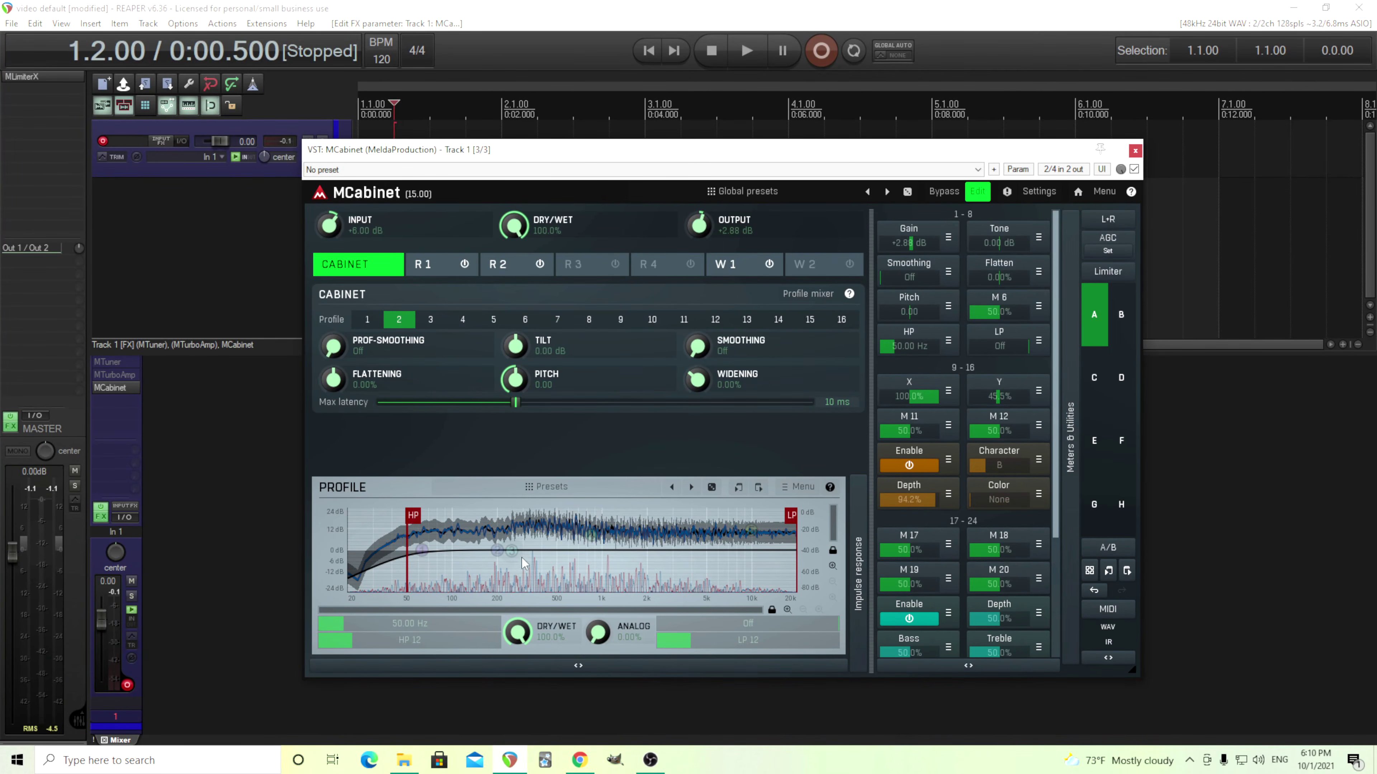
pyautogui.click(512, 551)
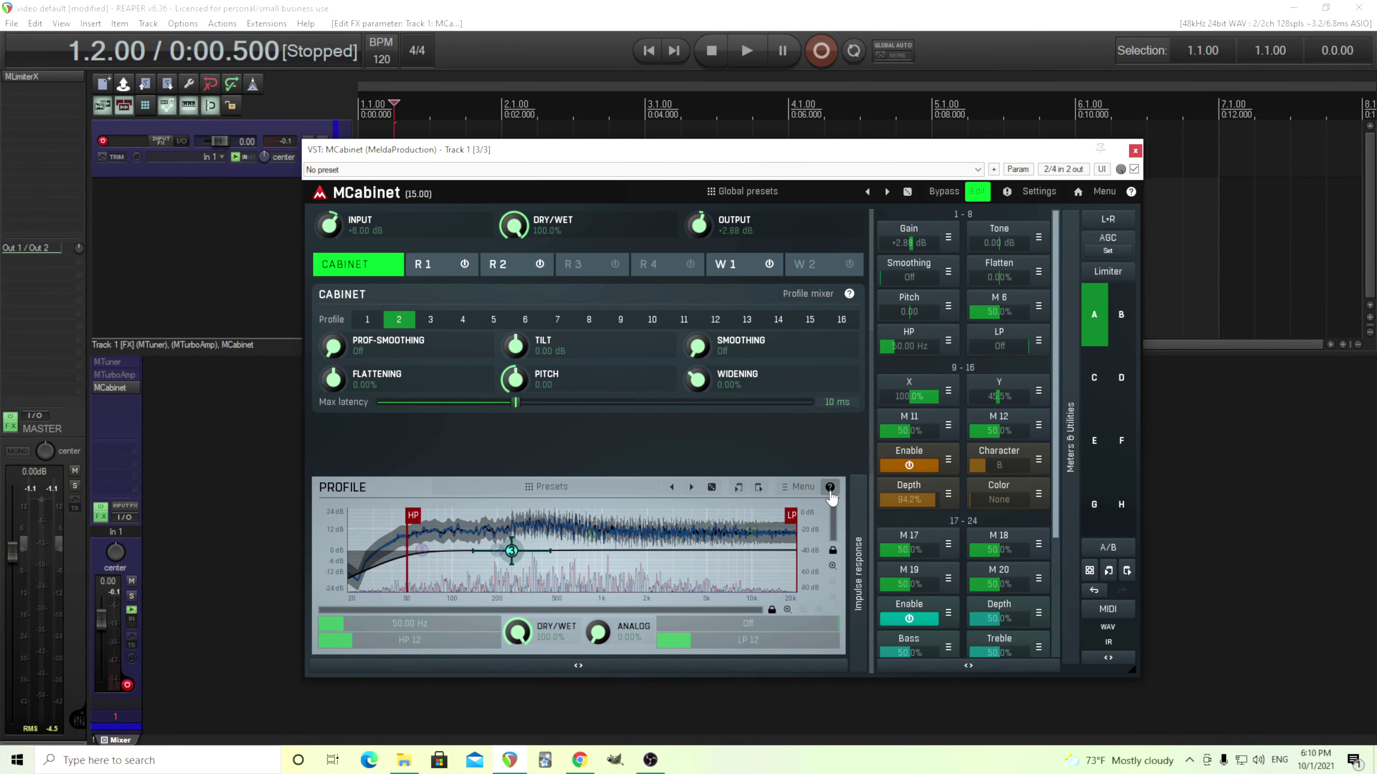
pyautogui.click(807, 493)
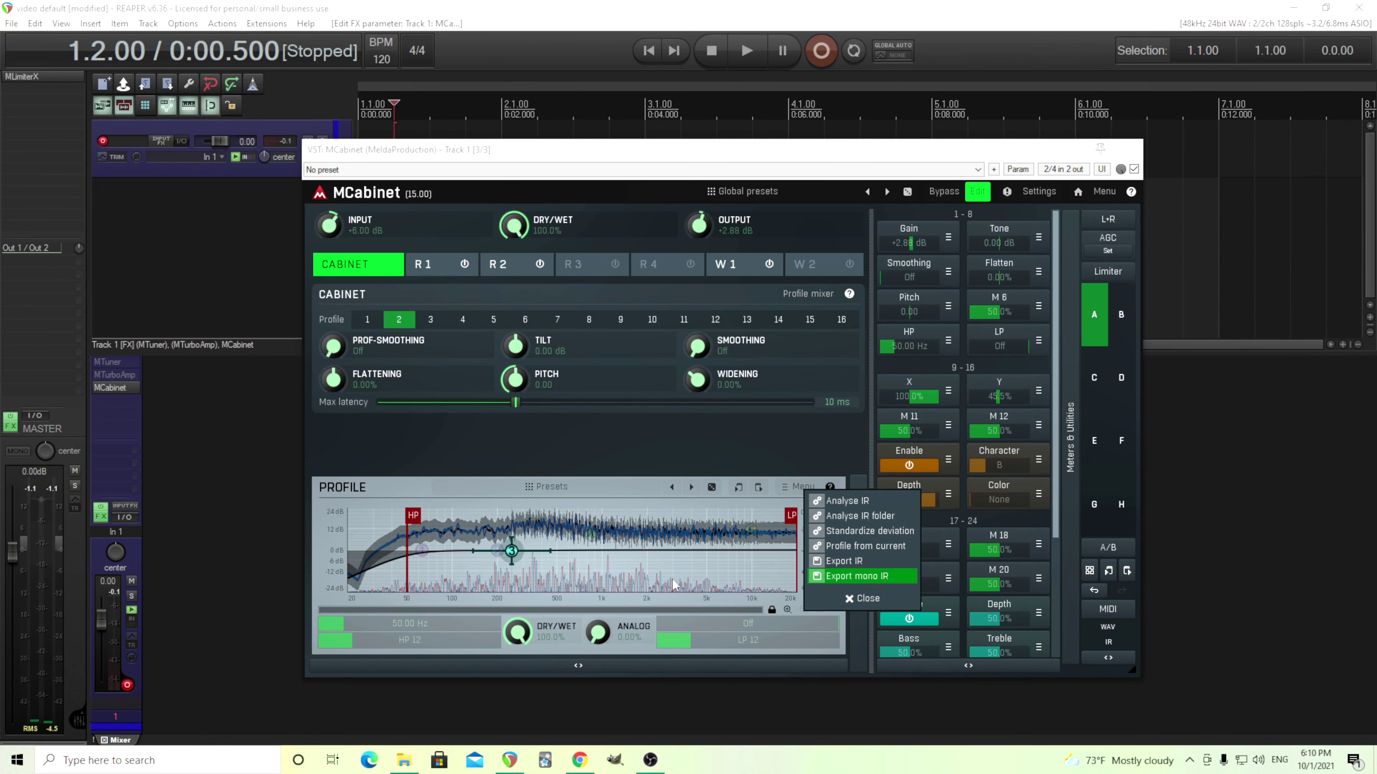
pyautogui.click(550, 438)
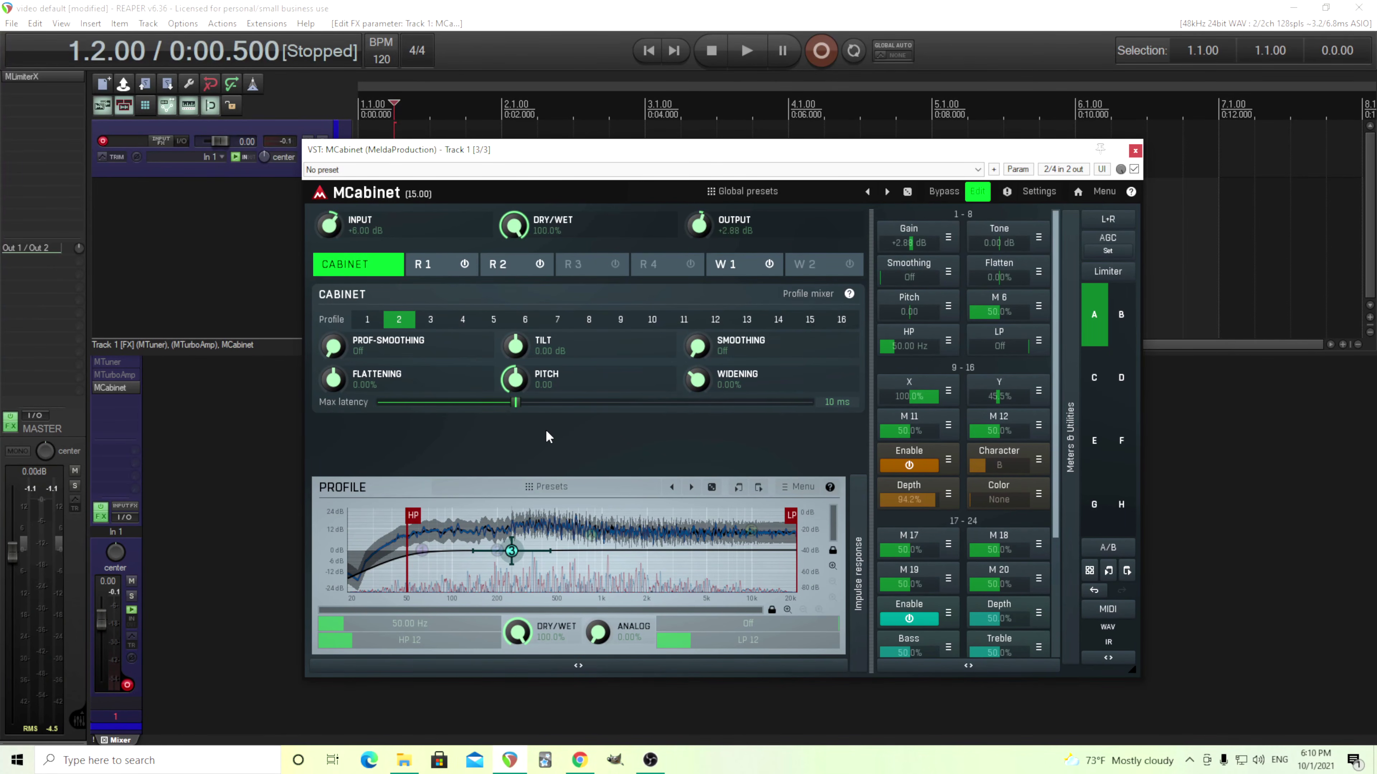